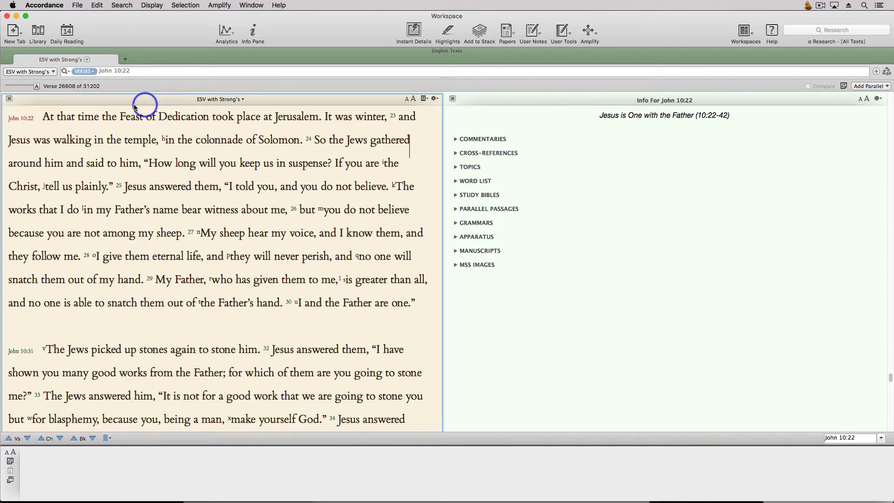
# Highlight the phrase "Feast of Dedication" in John 10:22 with the Green style.
pyautogui.moveTo(120, 118); pyautogui.dragTo(211, 120)
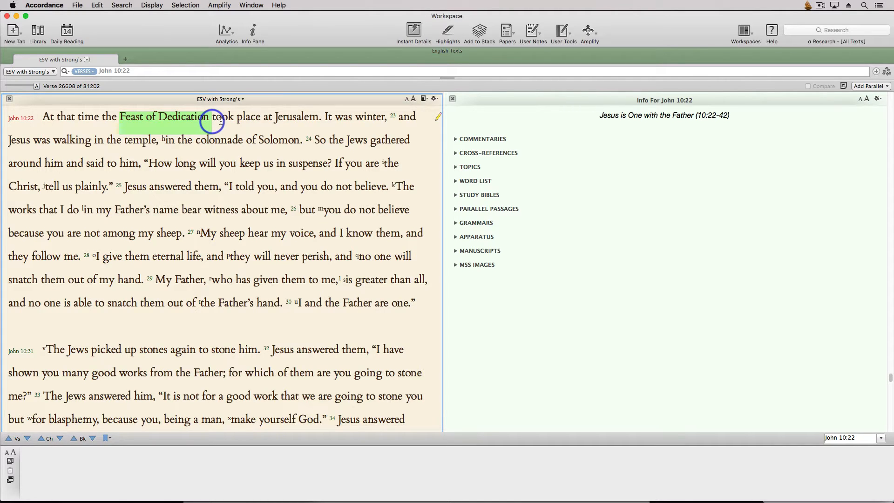
pyautogui.click(449, 32)
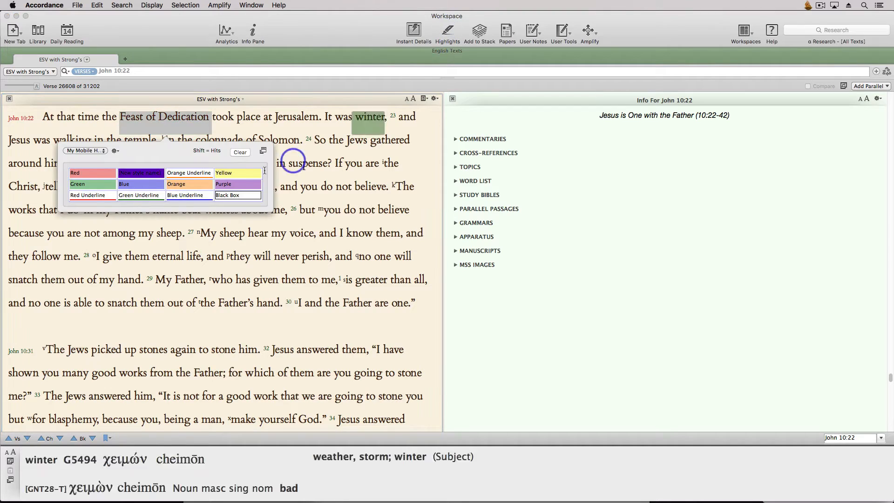
pyautogui.click(81, 185)
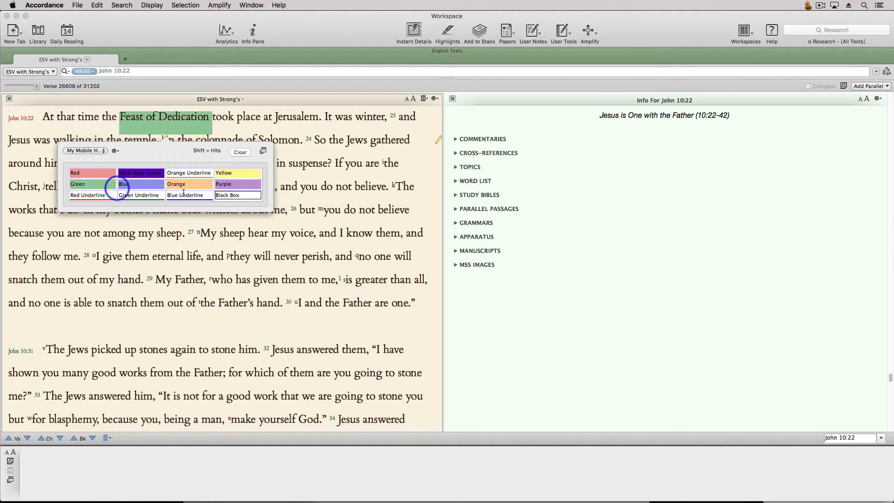
pyautogui.click(369, 213)
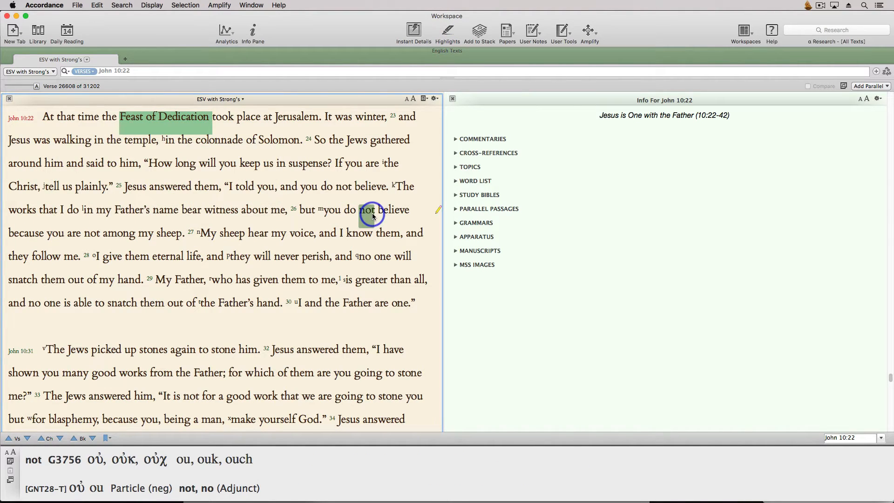
# Expand the topics for John 10:22 and open the dictionary article on "Dedication, Feast of".
pyautogui.click(457, 168)
pyautogui.moveTo(528, 178)
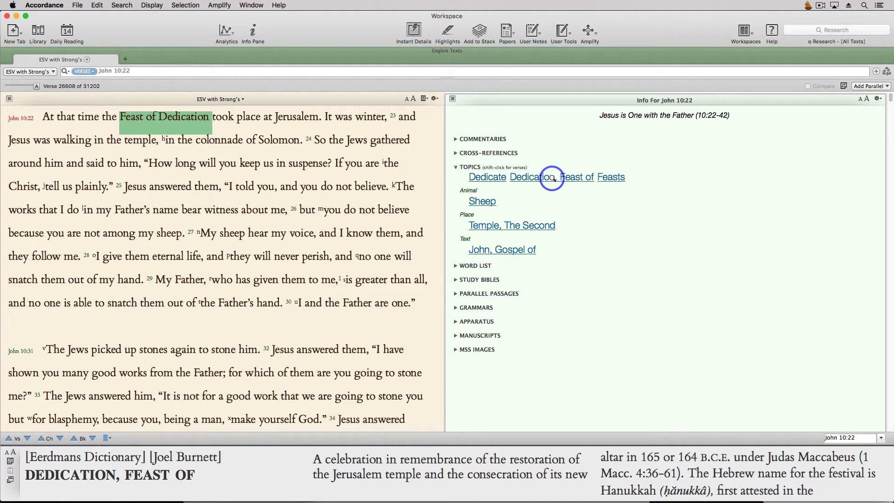
pyautogui.click(552, 178)
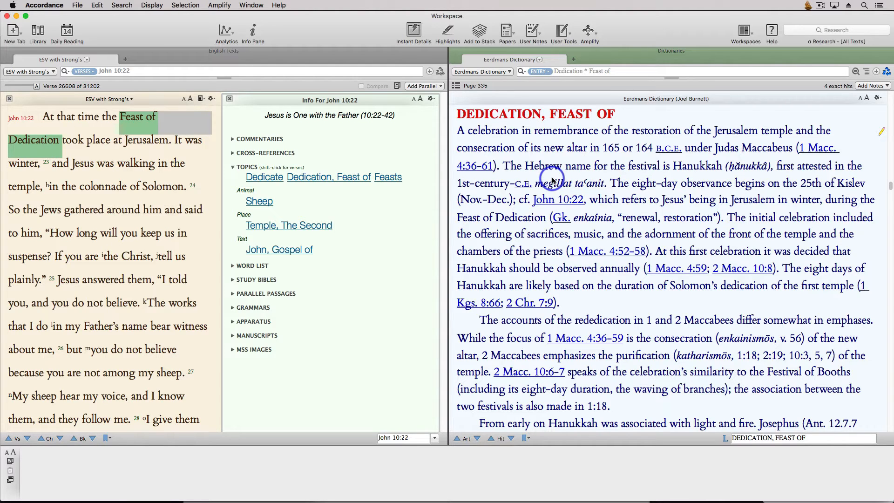
pyautogui.moveTo(555, 199)
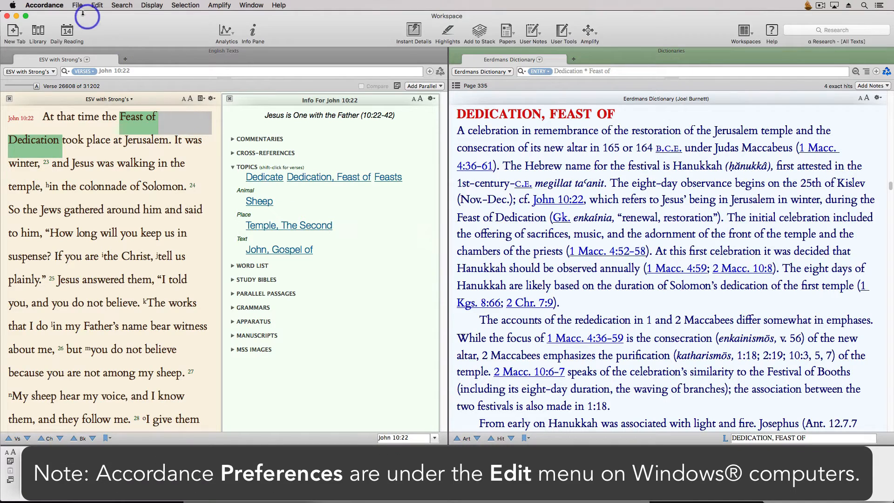
# In the tool display preferences, set the default hypertext text to NRSV with Strong's.
pyautogui.click(63, 5)
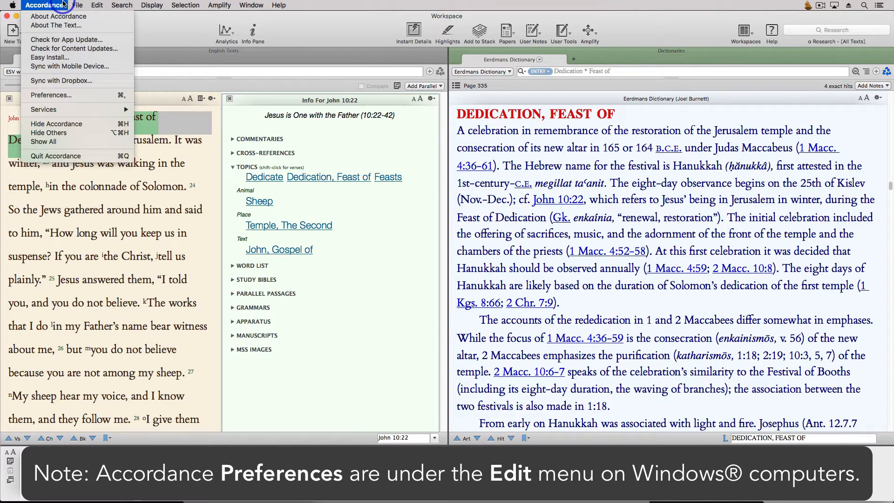
pyautogui.click(59, 95)
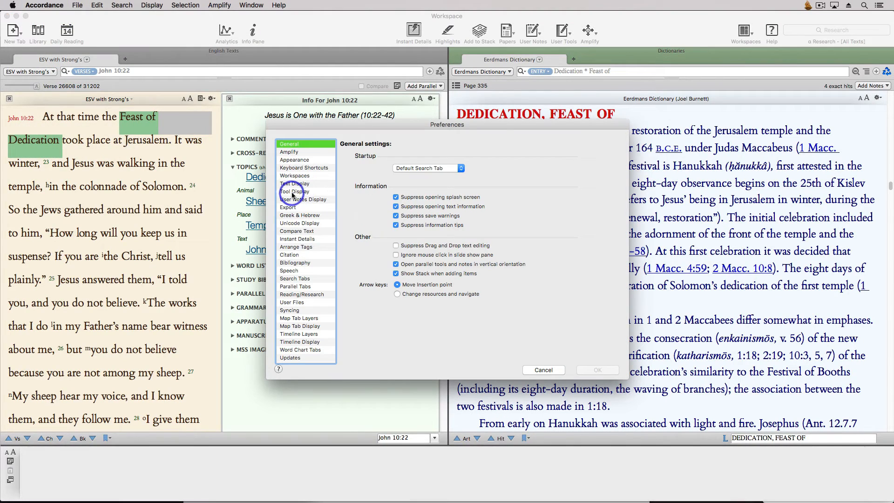
pyautogui.click(292, 192)
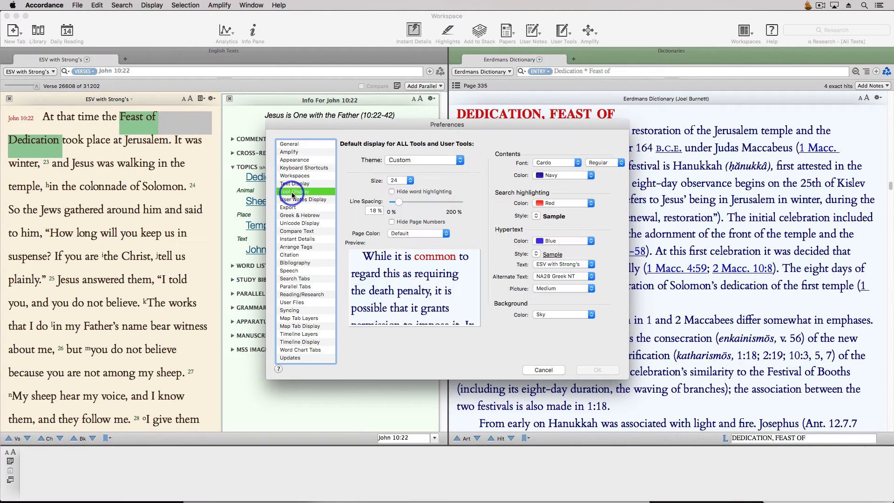
pyautogui.click(590, 264)
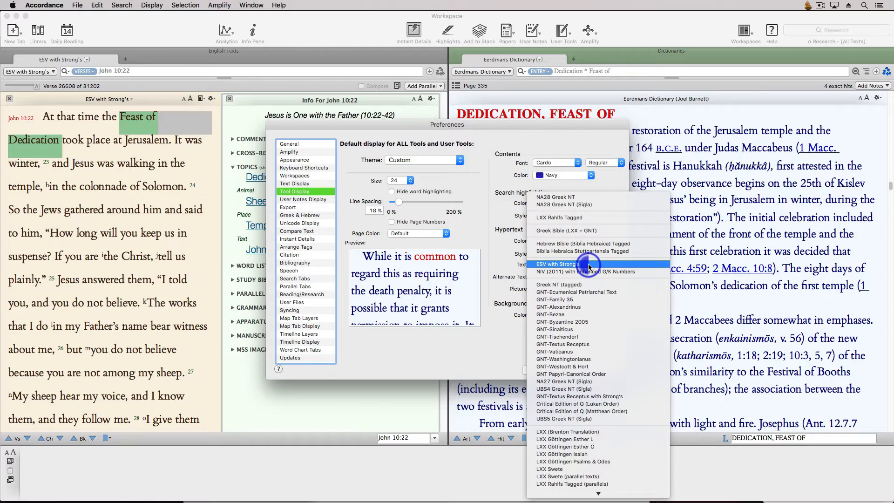
pyautogui.moveTo(590, 494)
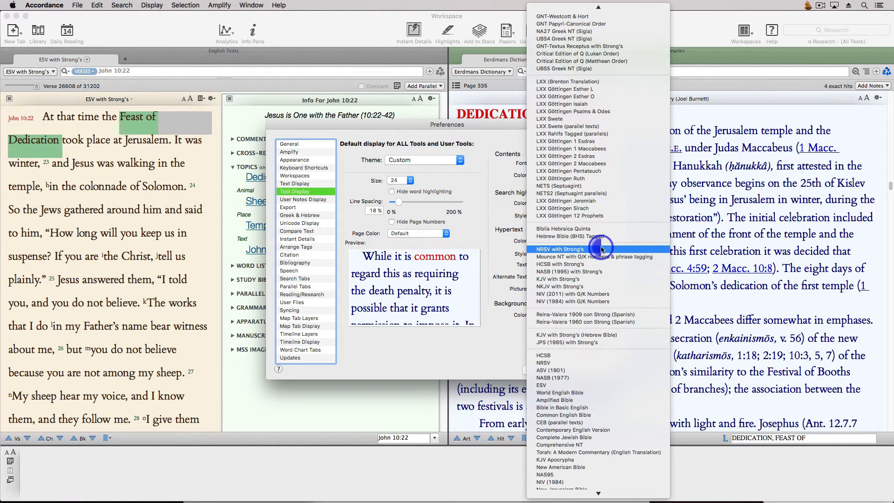
pyautogui.click(601, 249)
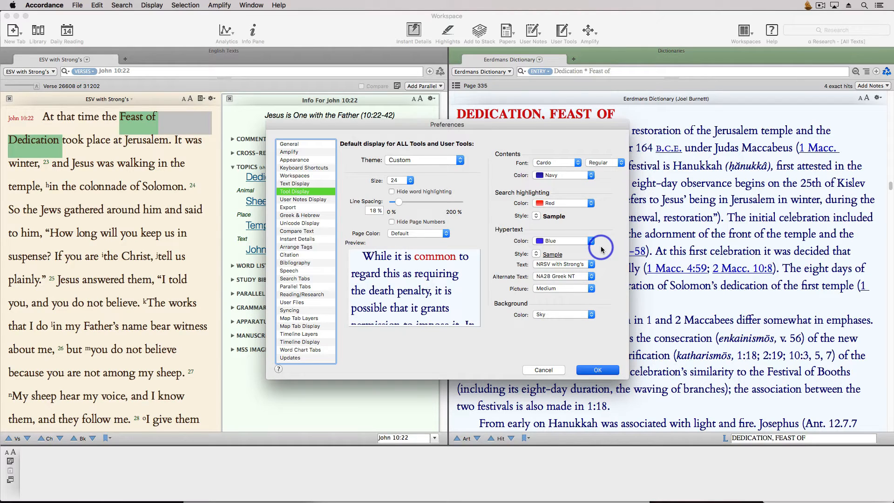
# Set the alternate hypertext text to Greek Bible (LXX + GNT) and apply the new display defaults to all open tools.
pyautogui.click(592, 277)
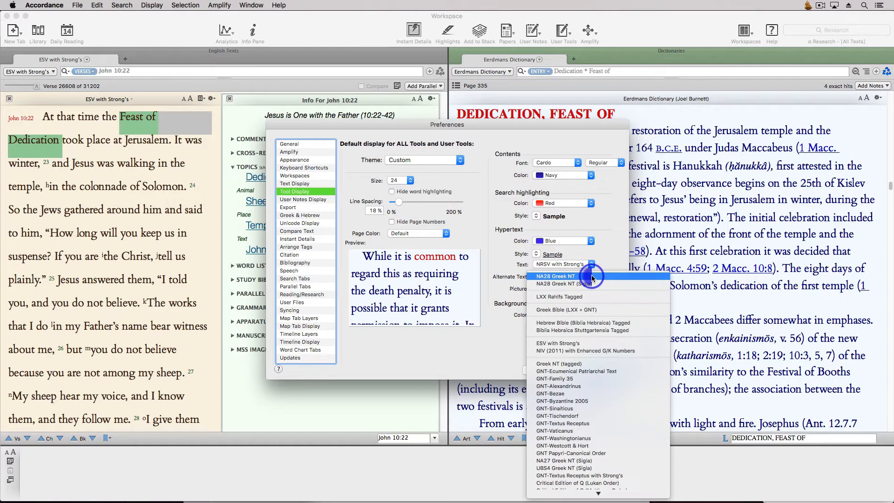
pyautogui.click(592, 310)
pyautogui.click(604, 372)
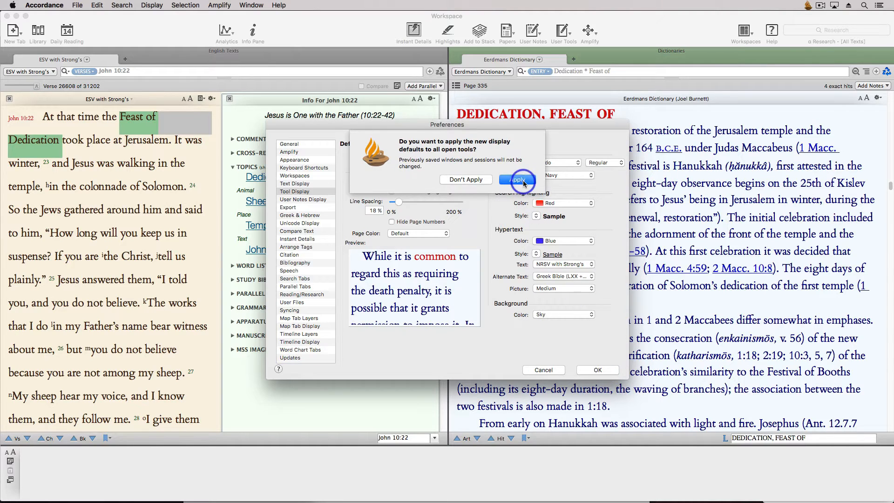
pyautogui.click(518, 180)
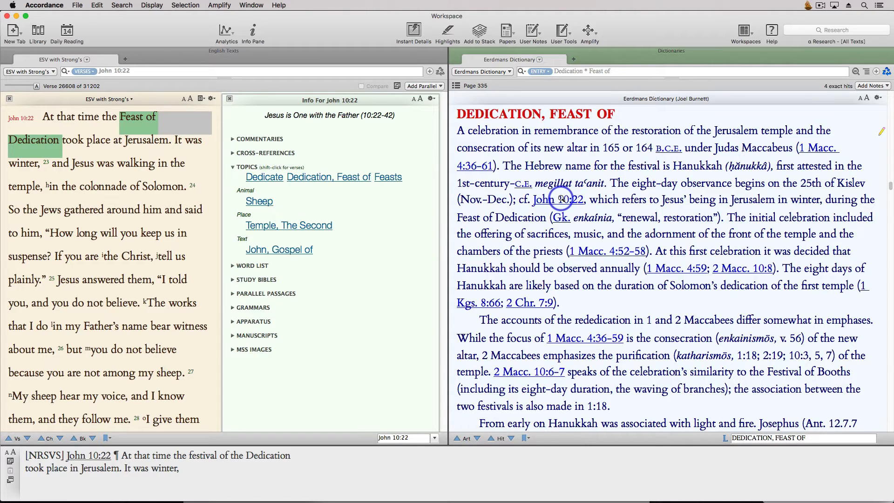
# Preview the article's John 10:22 link in the alternate Greek text and its 1 Macc. 4:36-61 link, and highlight the word "Hanukkah" in green.
pyautogui.press('super')
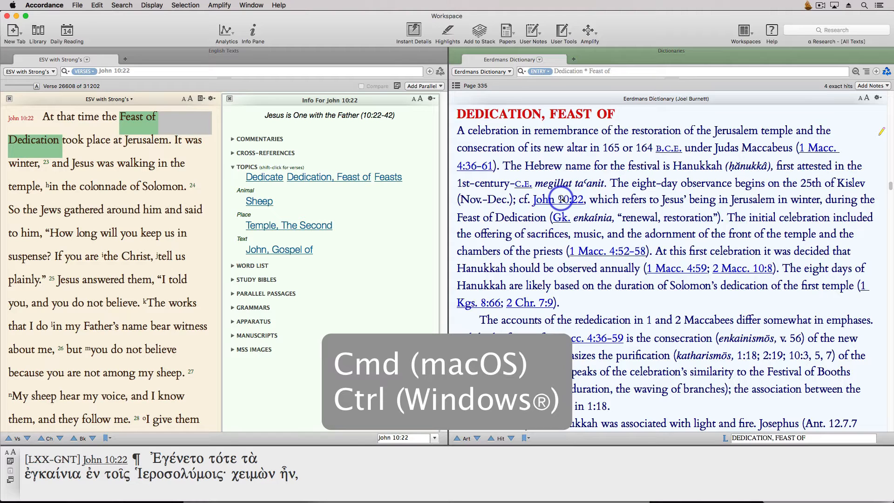
pyautogui.moveTo(824, 149)
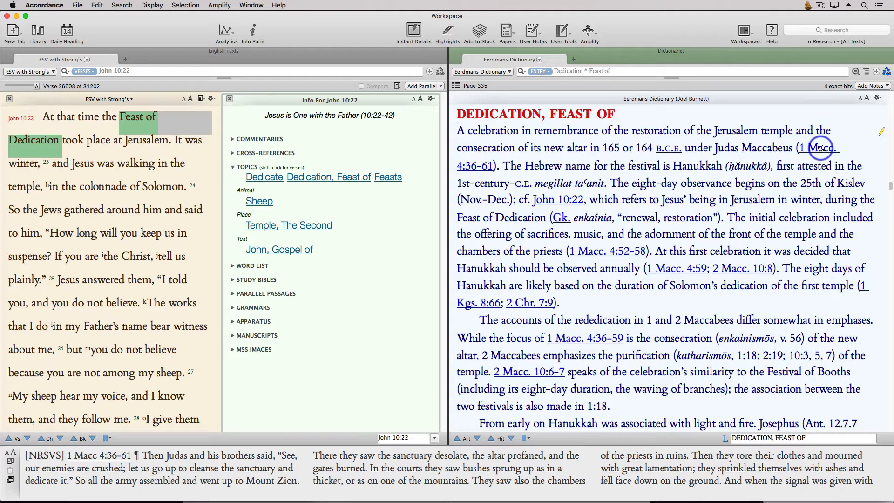
pyautogui.doubleClick(700, 168)
pyautogui.press('super+8')
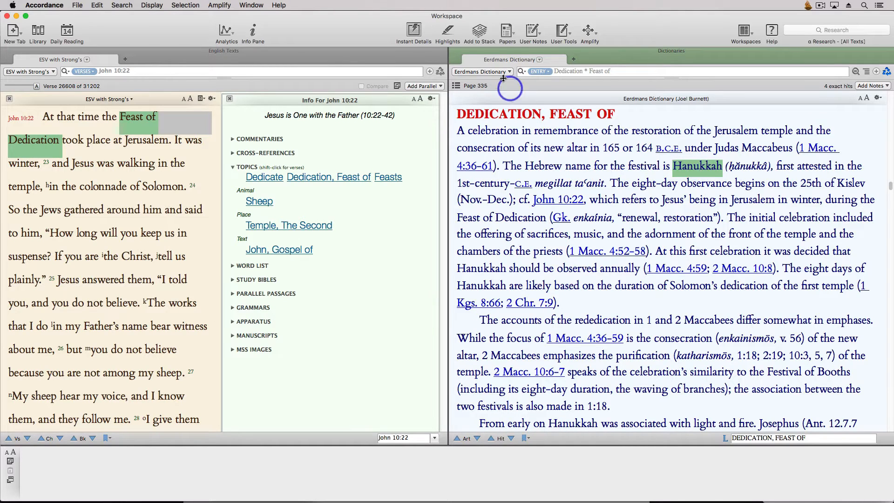
# Create a new stack named Hanukkah and open it alongside the dictionary article.
pyautogui.click(479, 33)
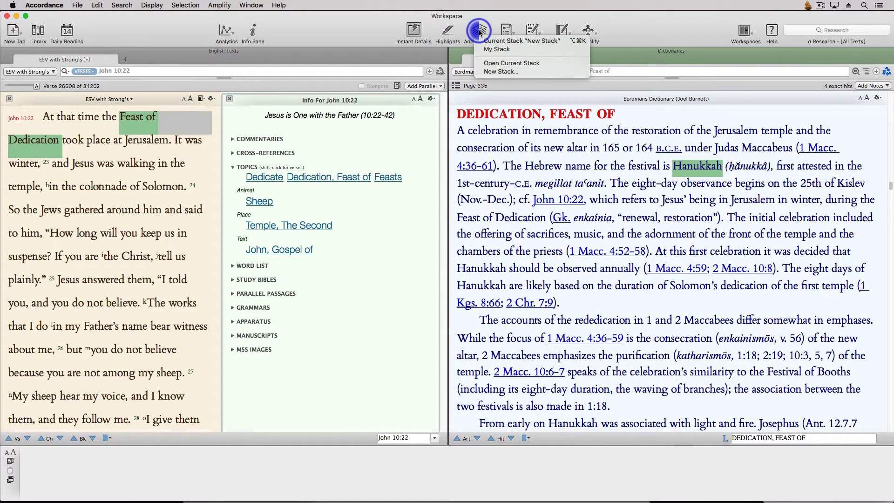
pyautogui.click(487, 72)
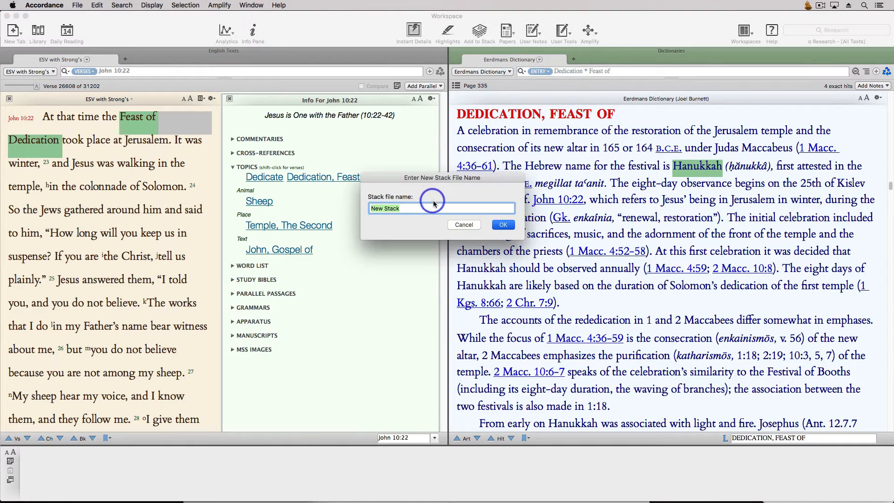
pyautogui.write('Han')
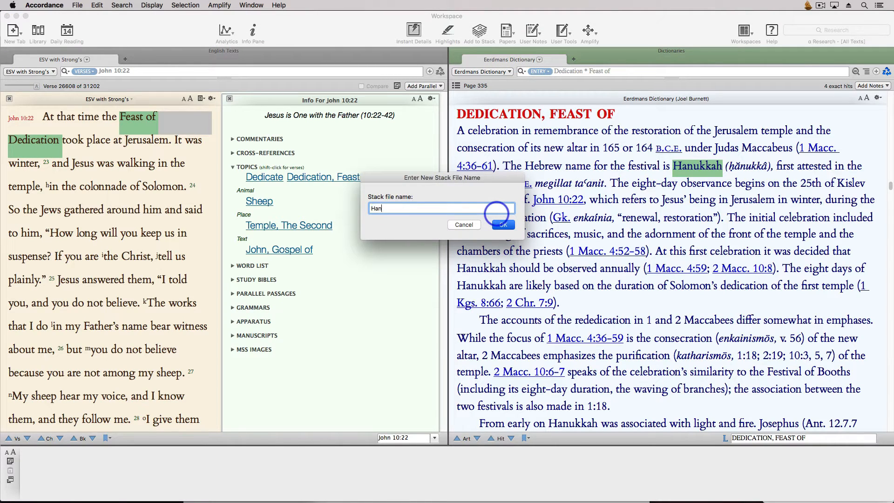
pyautogui.write('ukkah')
pyautogui.click(498, 225)
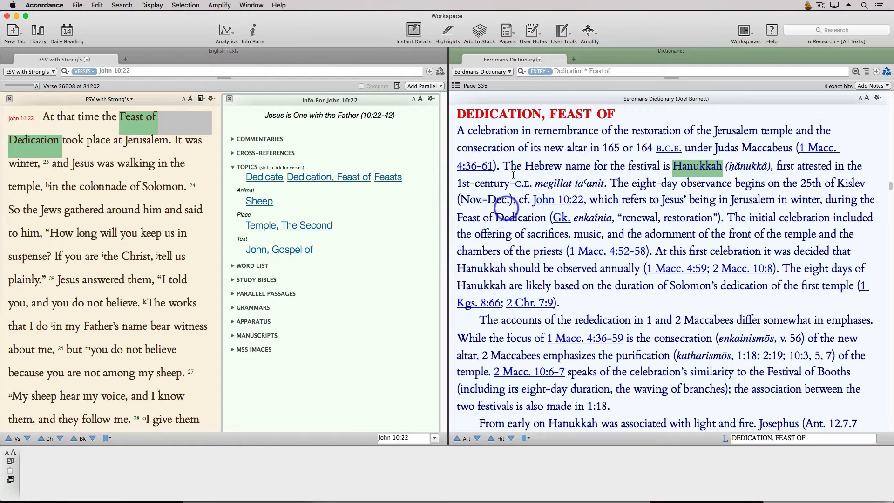
pyautogui.click(480, 31)
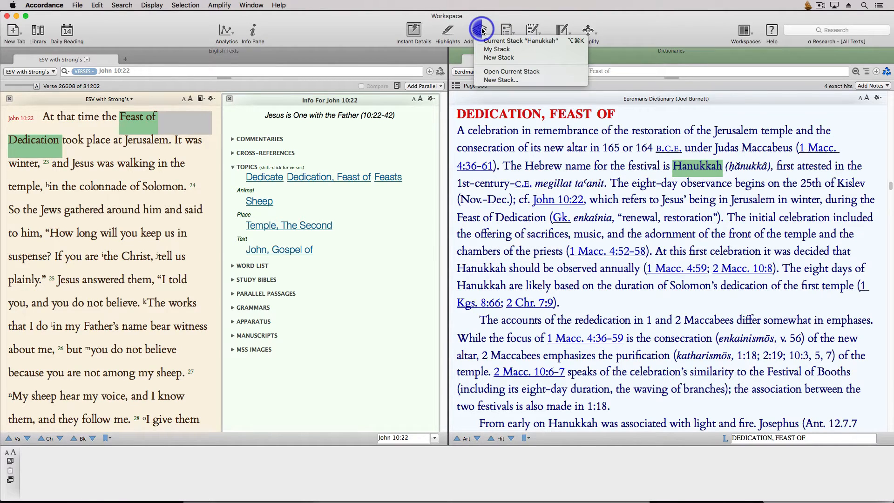
pyautogui.click(489, 73)
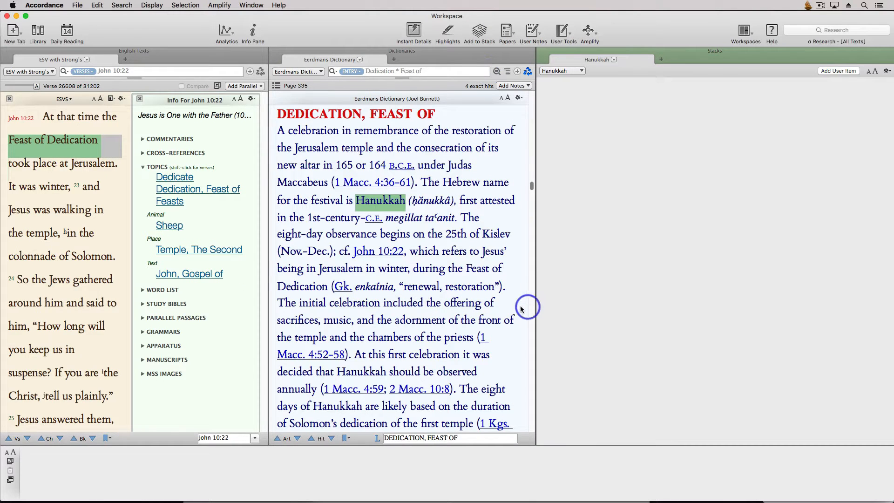
# Add the heading and whole first paragraph of the Eerdmans "Dedication, Feast of" article to the Hanukkah stack.
pyautogui.scroll(-2, 485, 305)
pyautogui.moveTo(484, 308)
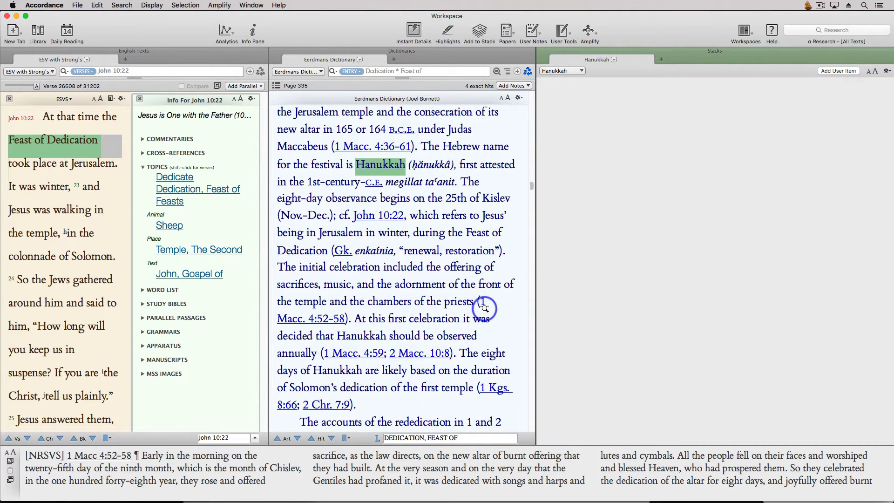
pyautogui.moveTo(365, 405); pyautogui.dragTo(280, 133)
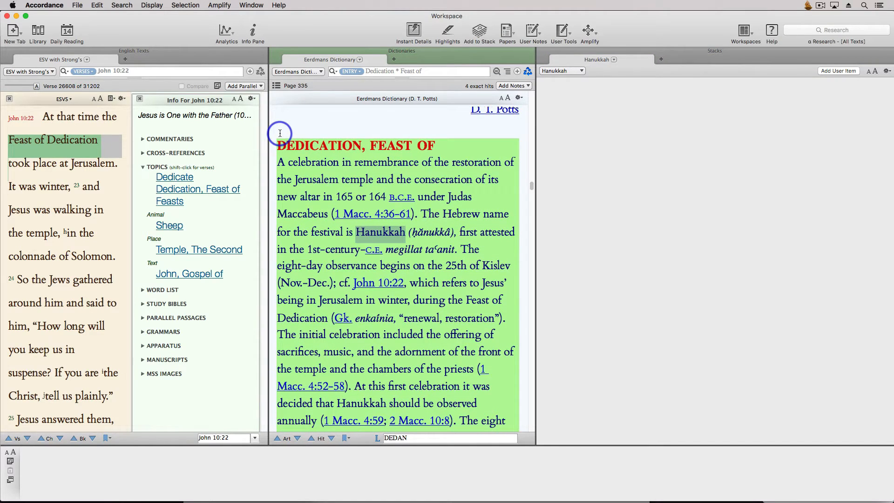
pyautogui.press('alt+super+k')
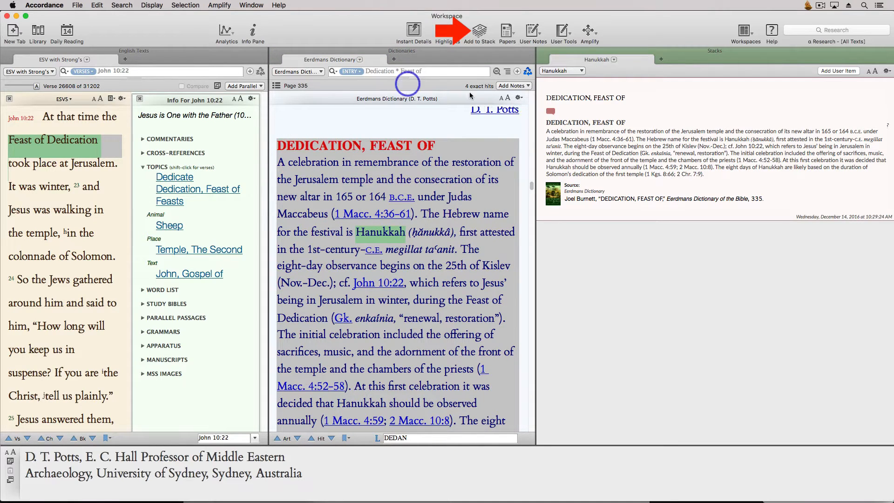
pyautogui.click(509, 129)
pyautogui.scroll(2, 471, 185)
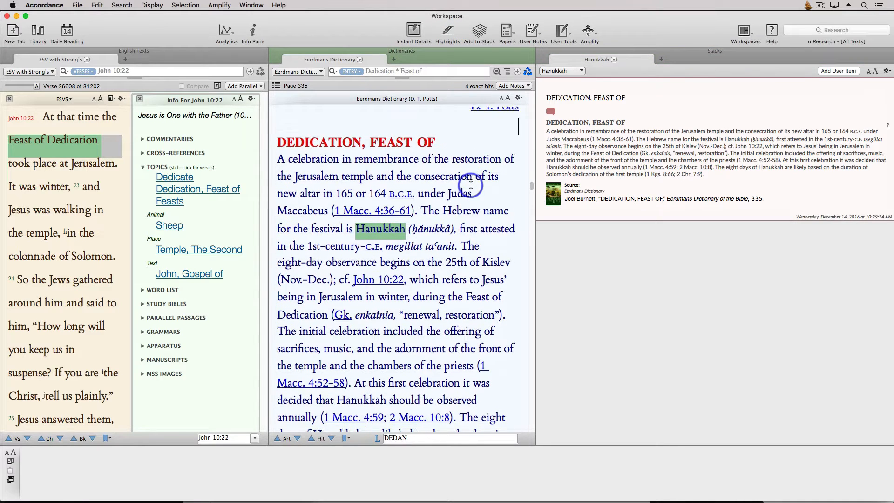
pyautogui.scroll(-4, 470, 185)
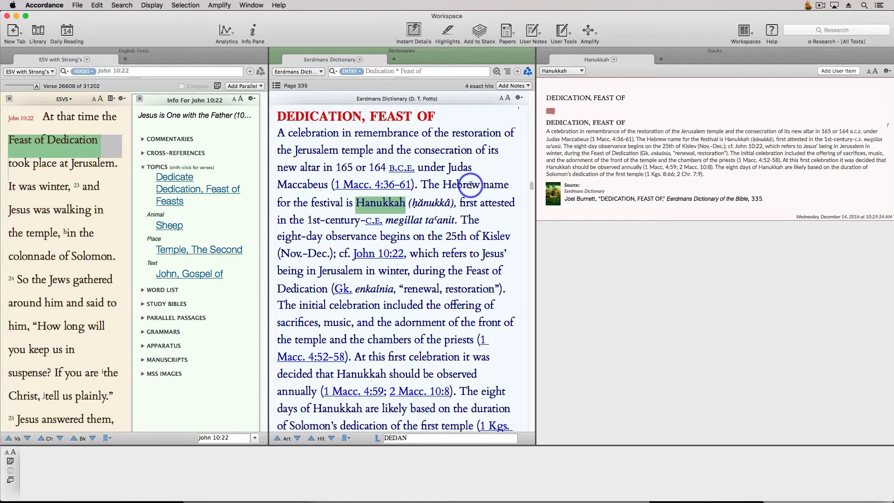
pyautogui.scroll(-1, 471, 185)
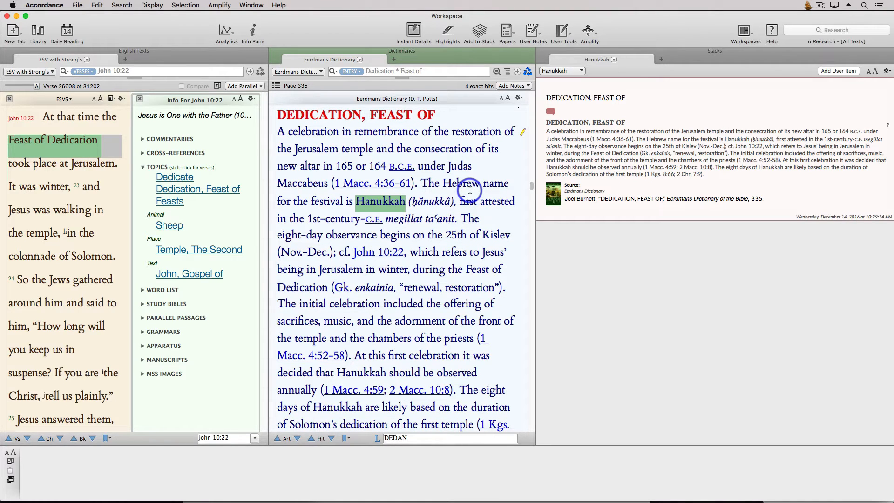
# Look up the same entry in the New Bible Dictionary and add its passage from "The prominent feature" to "season of the year" to the Hanukkah stack.
pyautogui.click(321, 72)
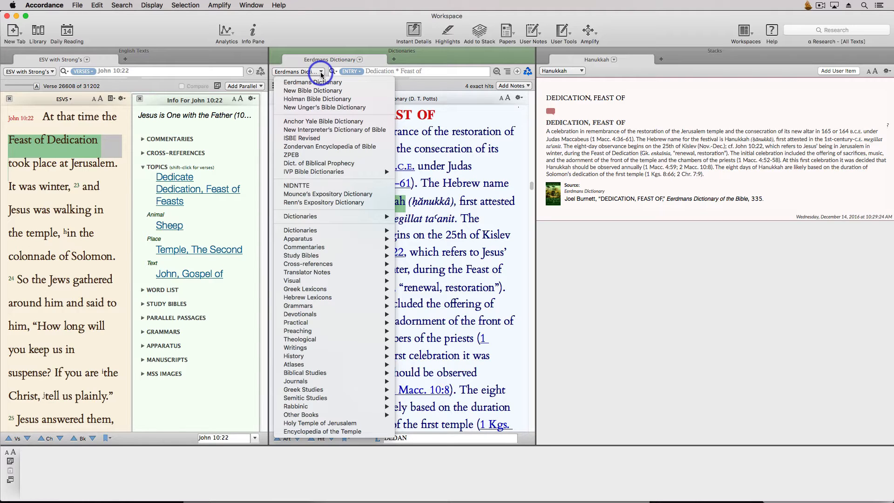
pyautogui.click(319, 90)
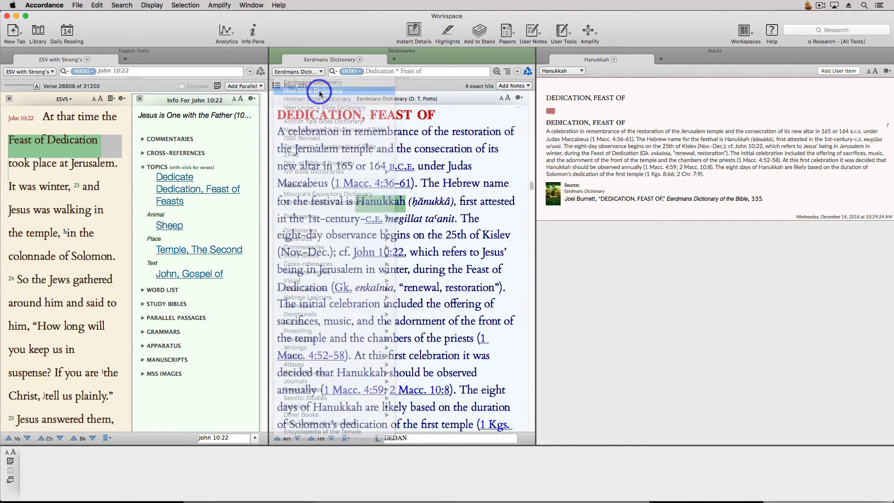
pyautogui.press('Return')
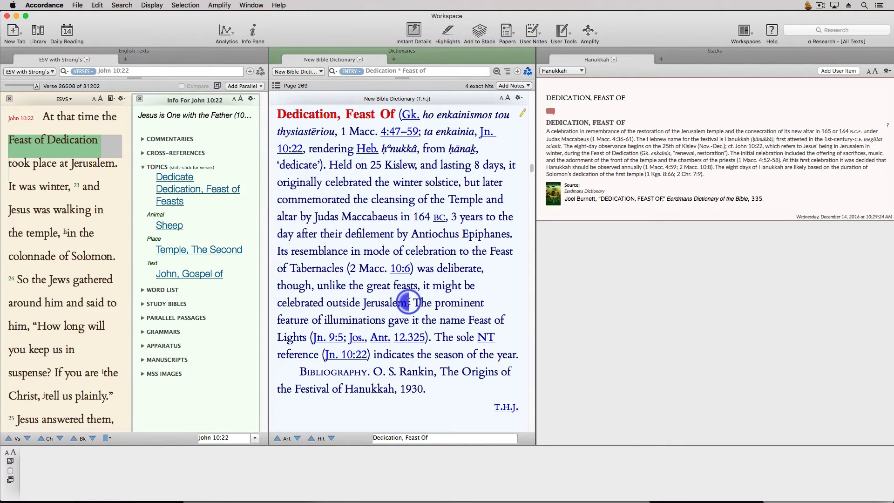
pyautogui.moveTo(412, 301); pyautogui.dragTo(523, 357)
pyautogui.press('alt+super+k')
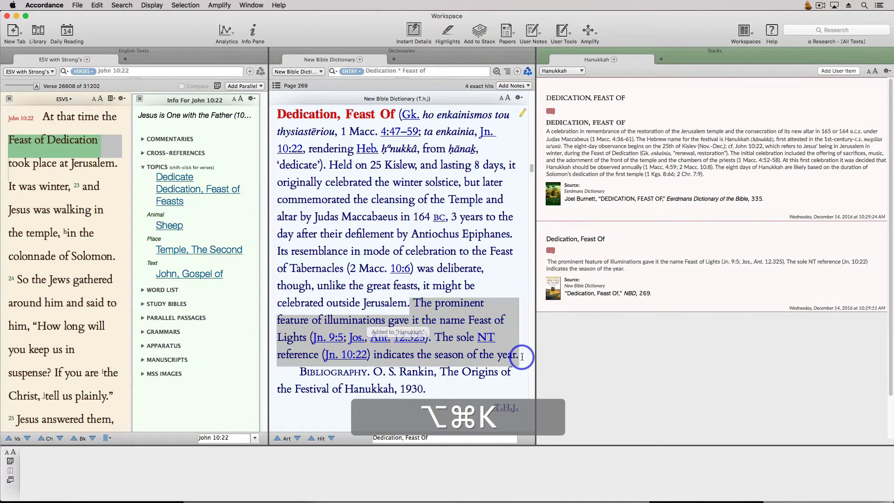
# Look up the same entry in the Holman Bible Dictionary, follow its Hanukkah link and add the candle-lighting picture to the Hanukkah stack.
pyautogui.click(312, 75)
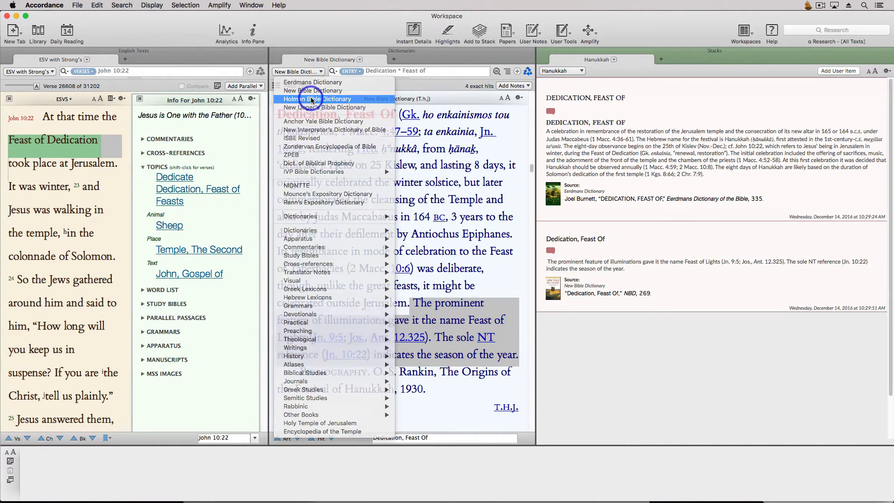
pyautogui.press('Return')
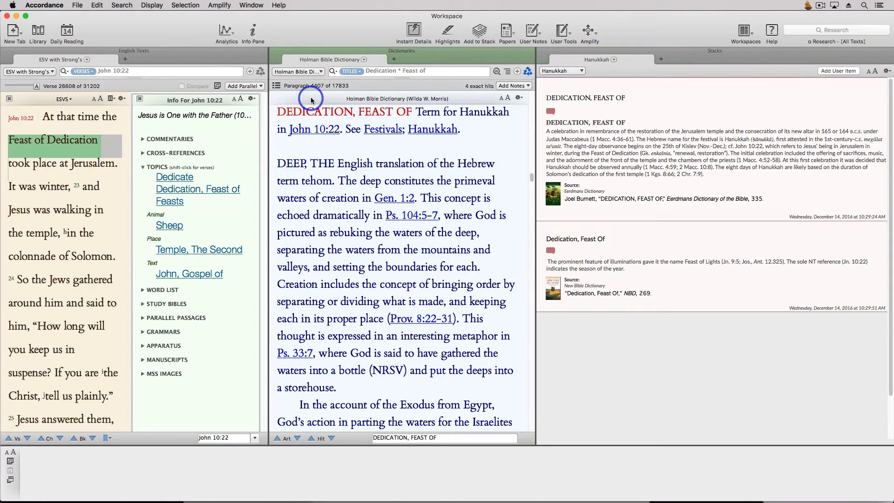
pyautogui.click(432, 130)
pyautogui.scroll(-3, 434, 132)
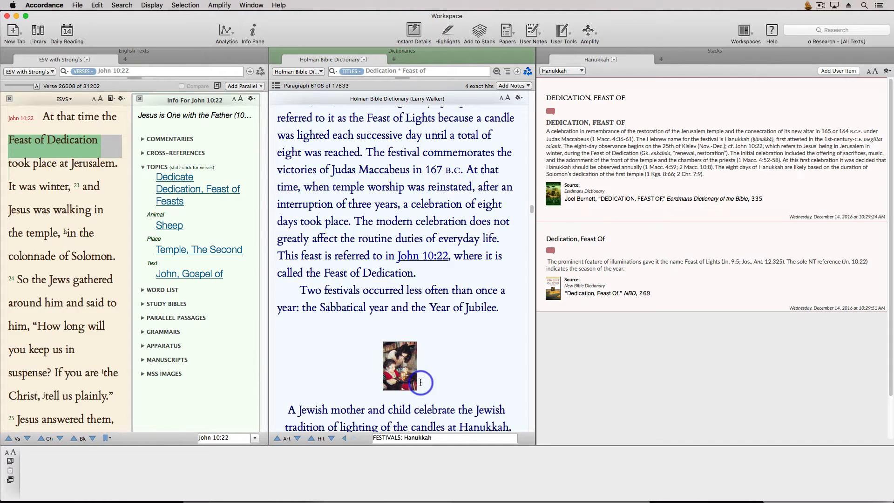
pyautogui.click(404, 376)
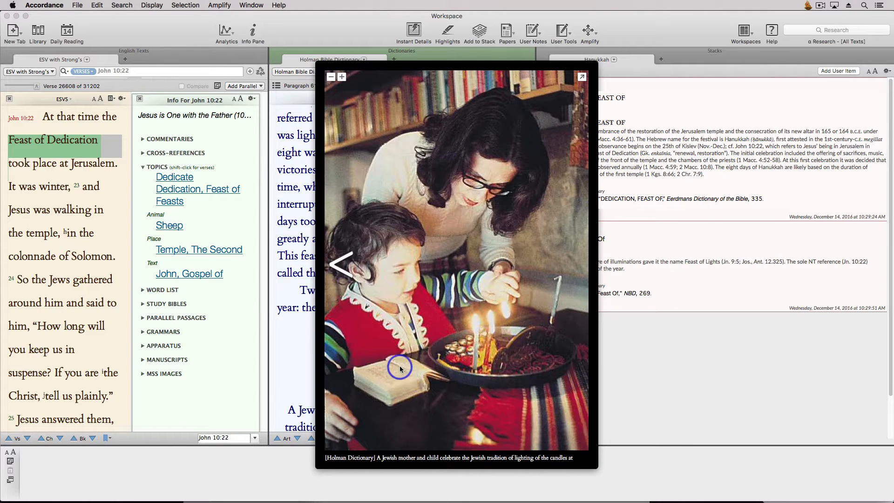
pyautogui.press('alt+super+k')
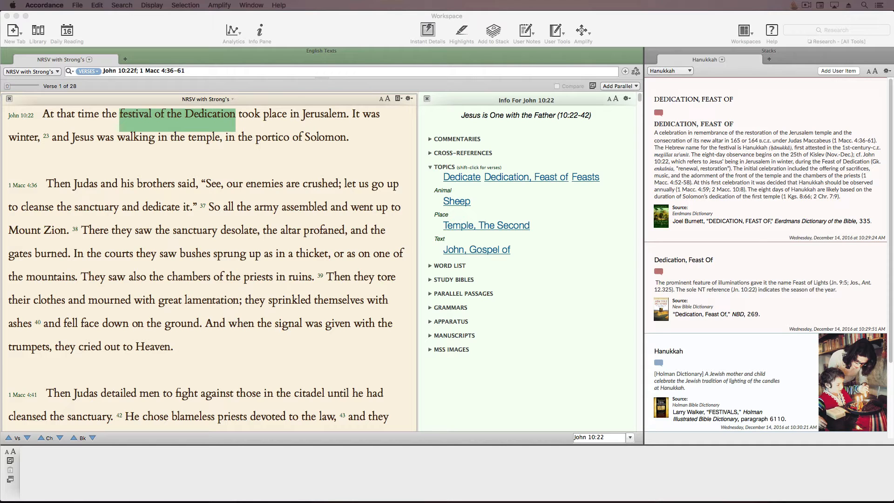
# Read through 1 Macc 4:36-59 in the NRSV, selecting each paragraph in turn to examine the account of the temple's rededication.
pyautogui.scroll(-2, 332, 272)
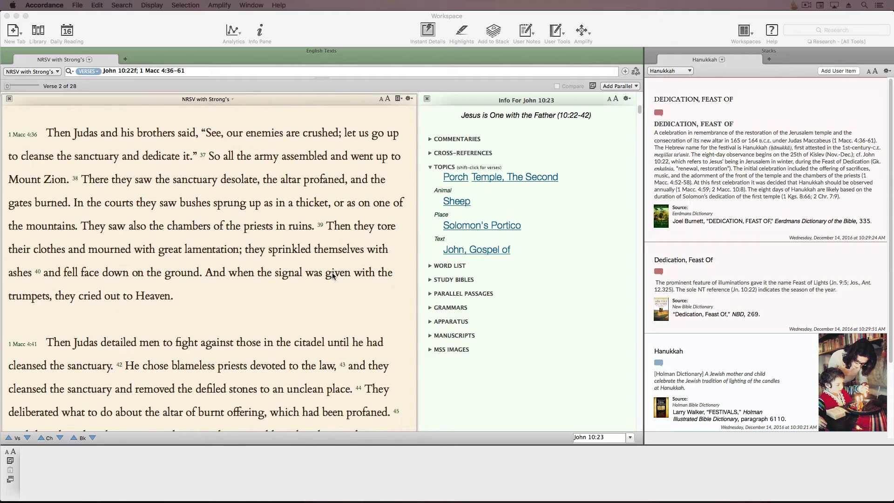
pyautogui.scroll(-1, 332, 273)
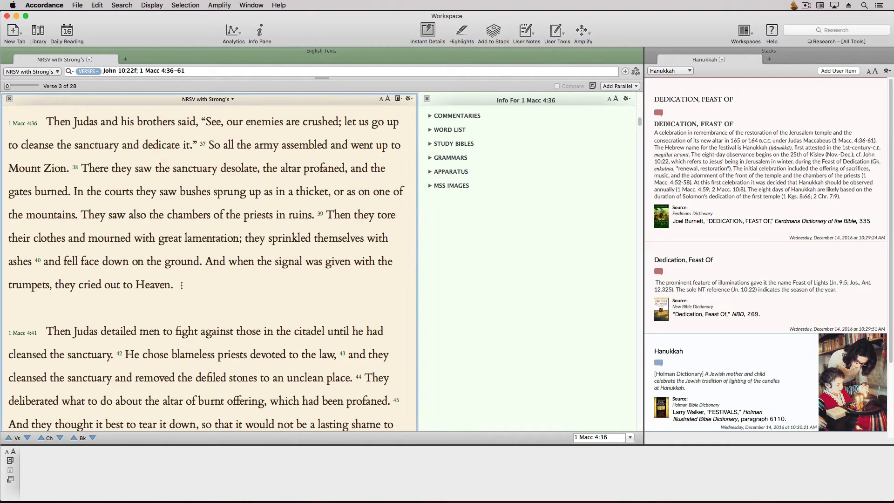
pyautogui.moveTo(175, 285); pyautogui.dragTo(4, 123)
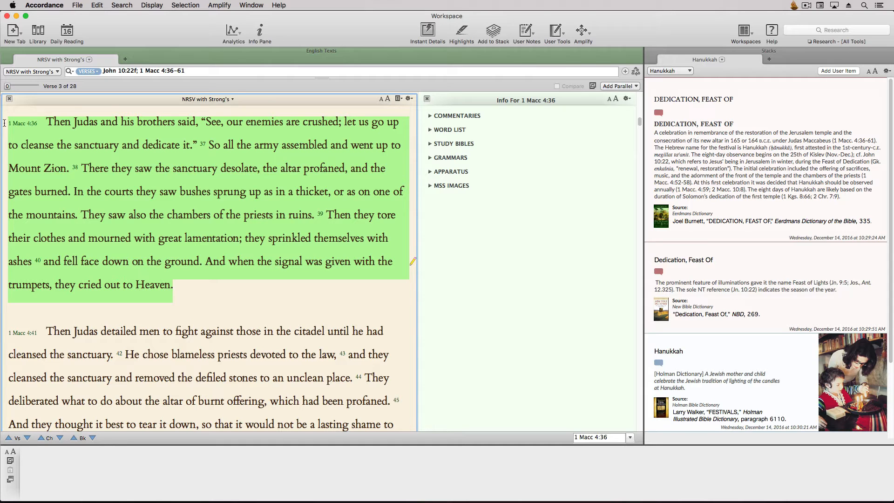
pyautogui.scroll(-5, 239, 296)
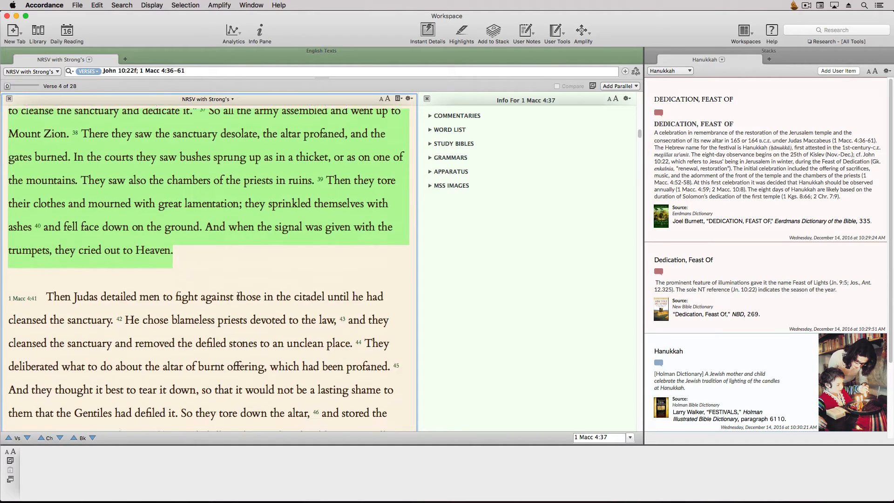
pyautogui.scroll(-3, 238, 296)
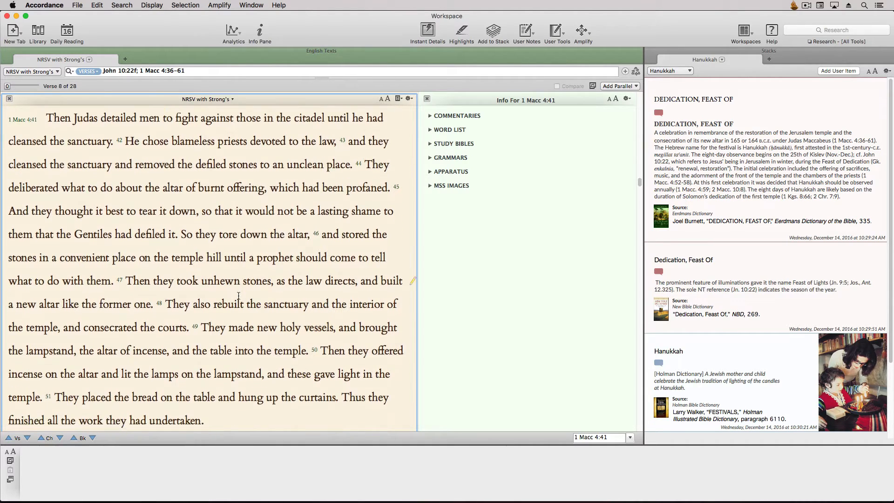
pyautogui.moveTo(46, 120); pyautogui.dragTo(208, 420)
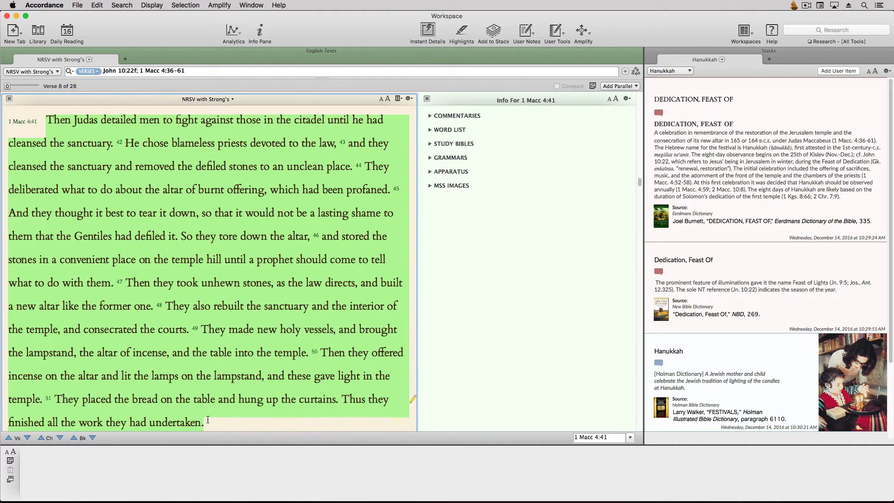
pyautogui.scroll(-10, 208, 420)
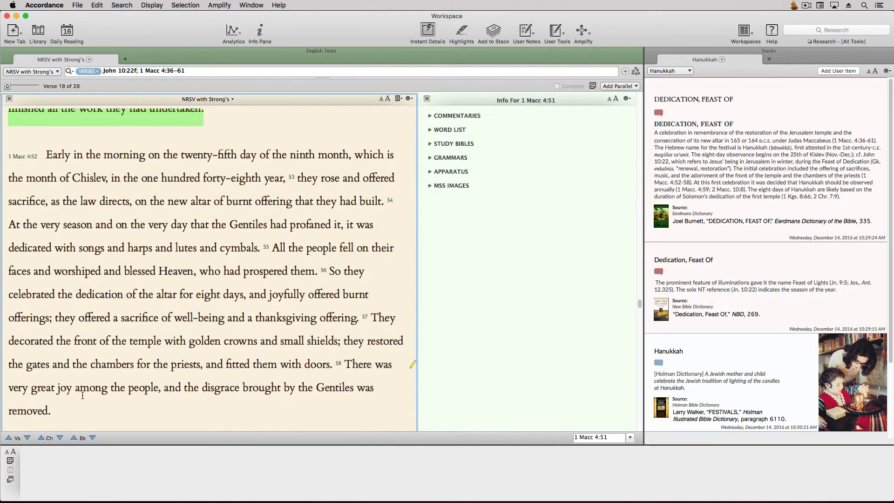
pyautogui.moveTo(67, 411); pyautogui.dragTo(48, 164)
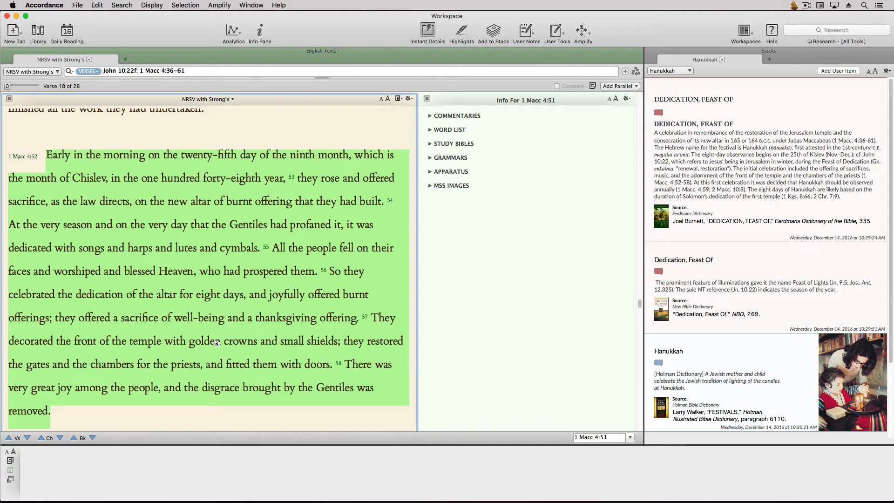
pyautogui.scroll(-5, 215, 340)
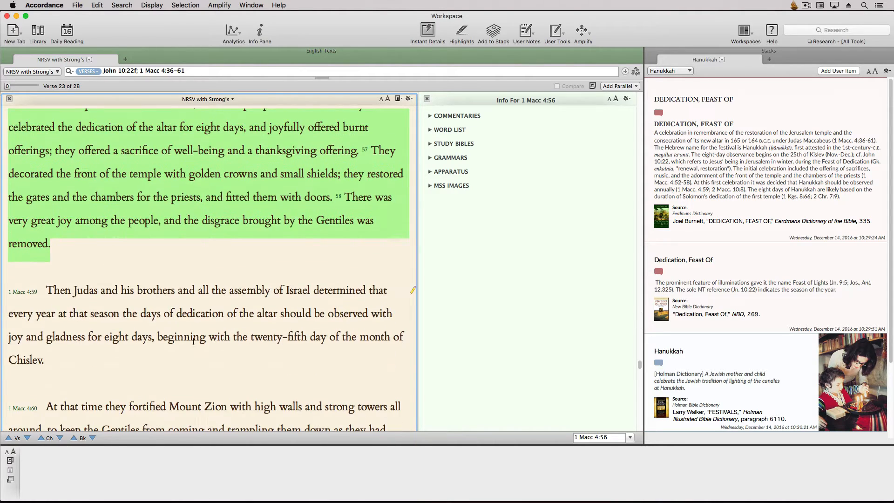
pyautogui.moveTo(66, 357); pyautogui.dragTo(32, 284)
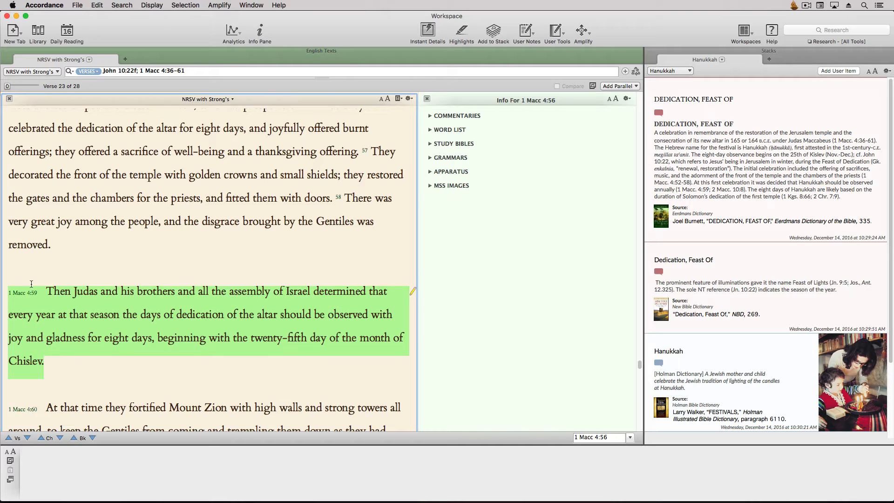
# Select the entire NRSV search result for John 10:22f and 1 Macc 4:36-61, add it to the Hanukkah stack and review the stack's items.
pyautogui.click(147, 264)
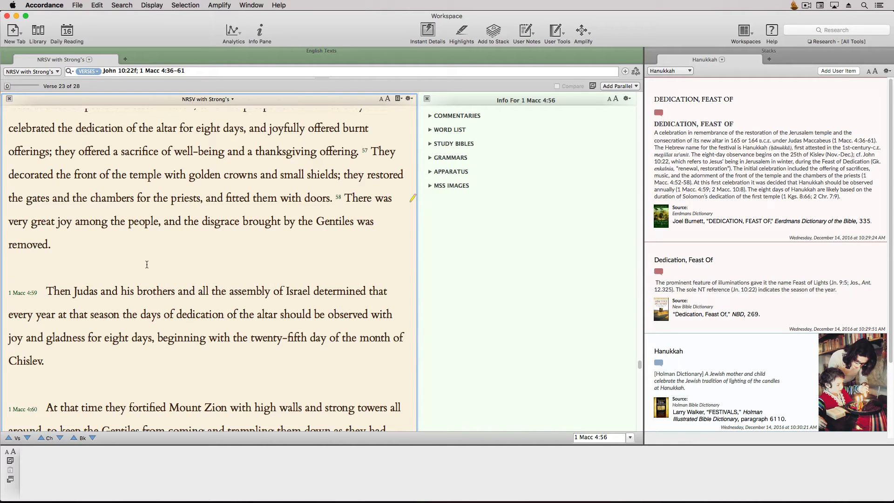
pyautogui.press('super+a')
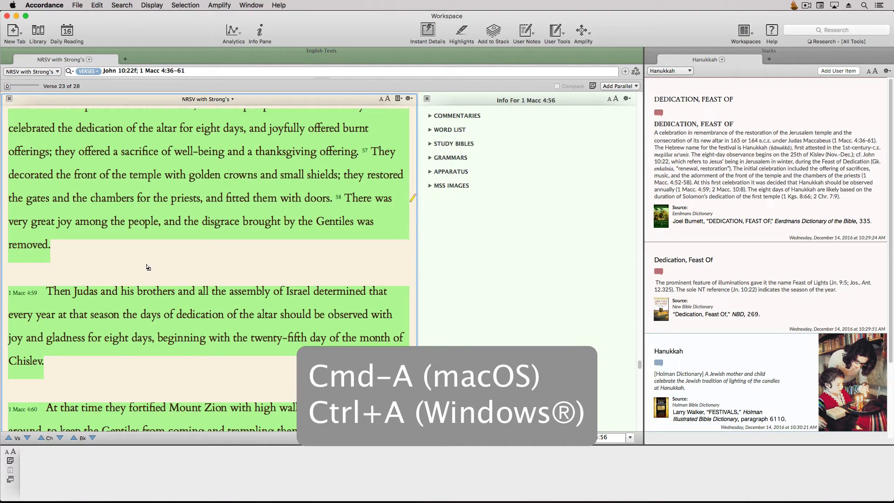
pyautogui.click(493, 32)
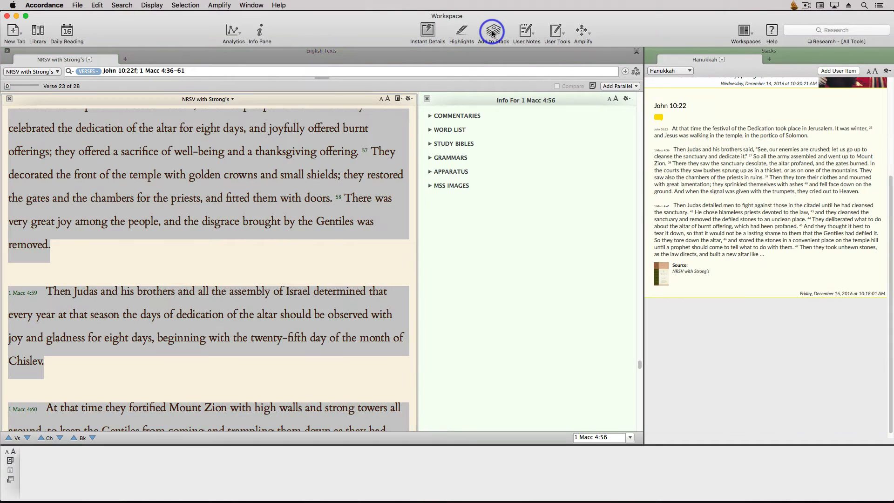
pyautogui.scroll(5, 693, 132)
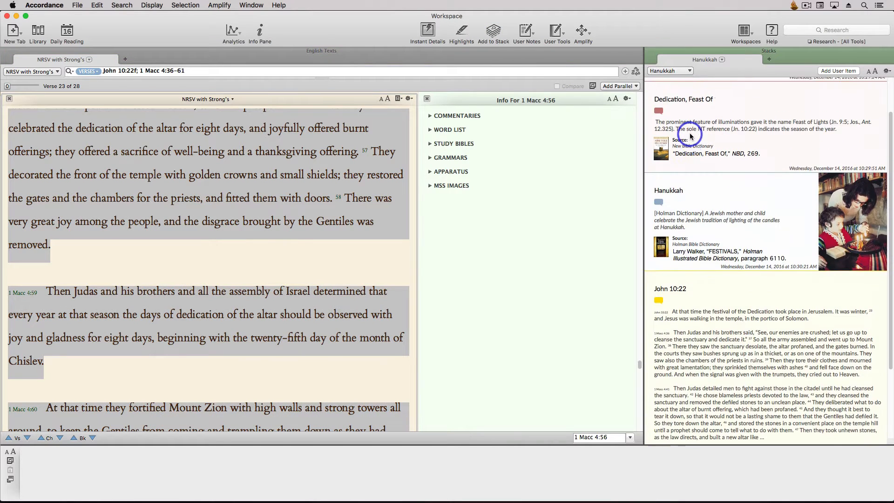
pyautogui.scroll(3, 689, 139)
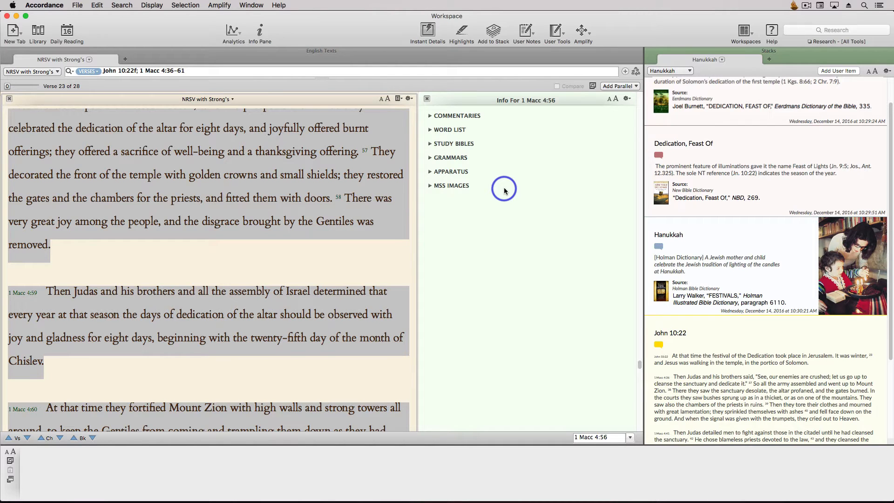
# Show the available commentaries and study Bibles for the 1 Maccabees passage.
pyautogui.click(401, 248)
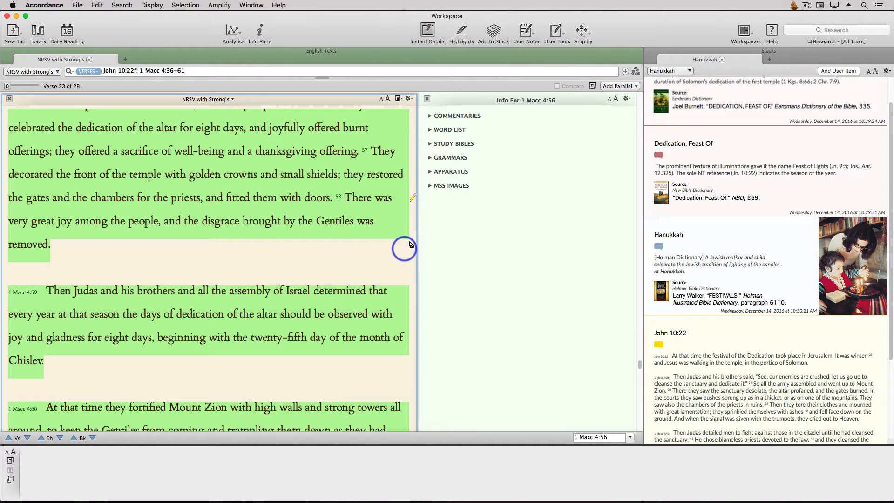
pyautogui.click(434, 115)
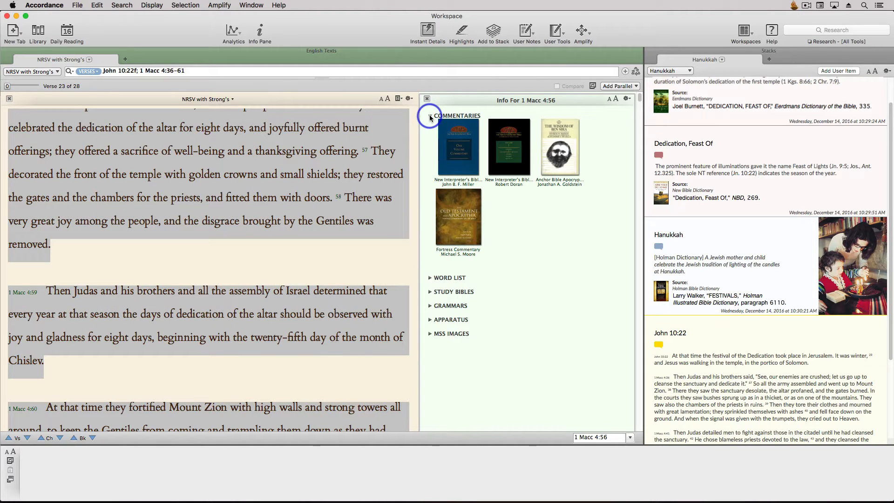
pyautogui.click(430, 293)
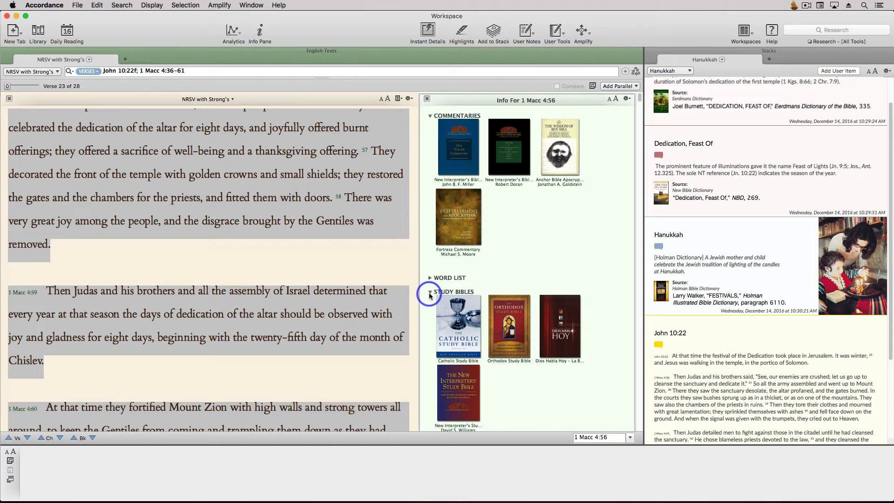
# Examine the passage's notes in the one-volume New Interpreter's Bible and the New Interpreter's Bible OT & Apocrypha commentary.
pyautogui.click(459, 152)
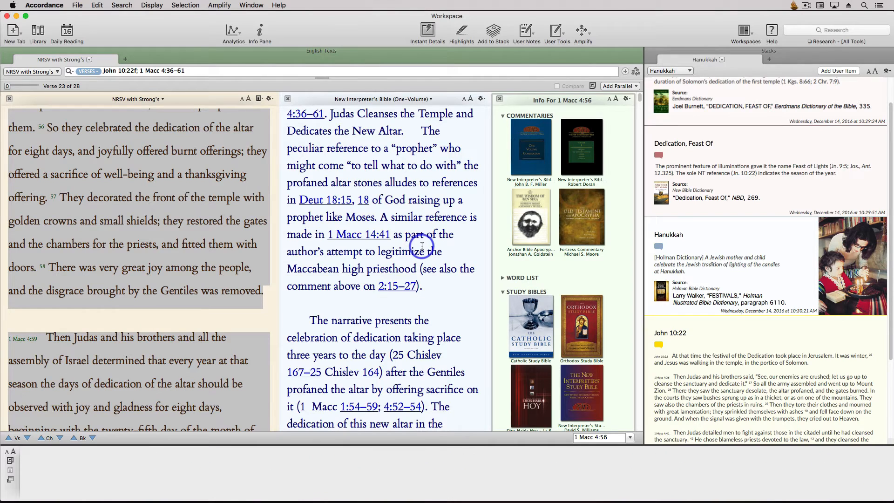
pyautogui.scroll(-5, 422, 246)
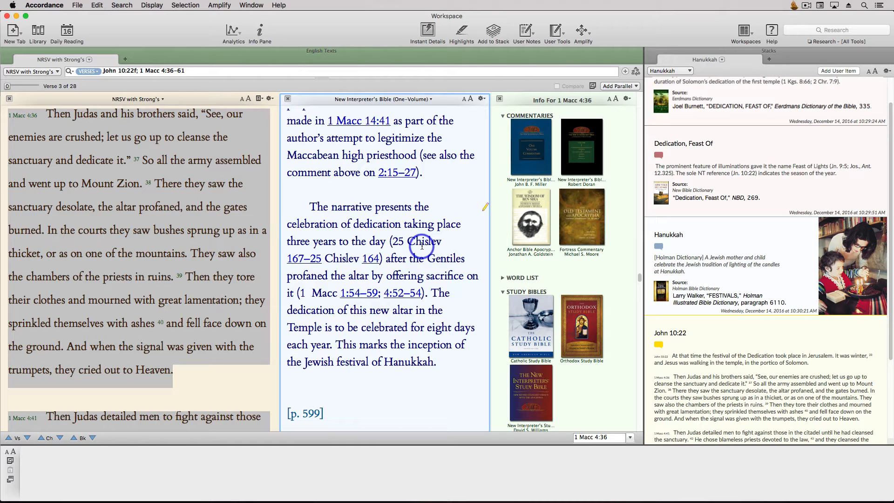
pyautogui.click(583, 151)
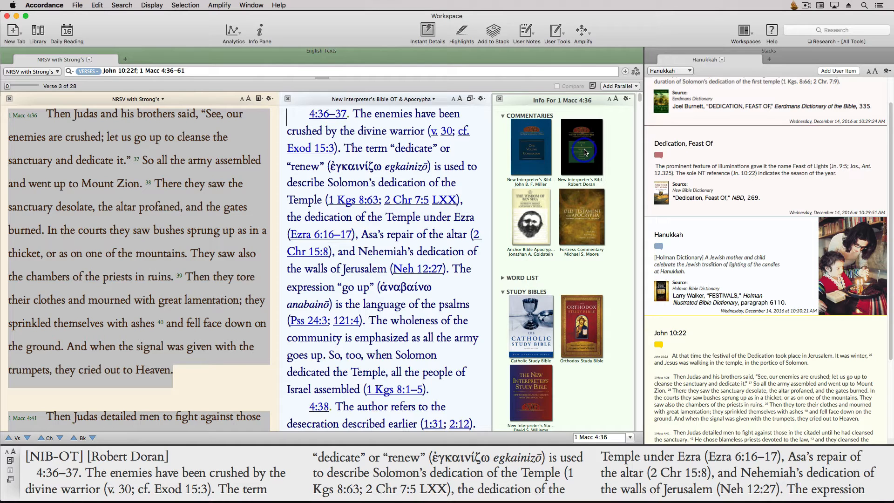
# Open the Anchor Bible Apocrypha commentary and add its notes from "restore. The Greek word" to "see Note on I 7:16" to the Hanukkah stack.
pyautogui.click(536, 224)
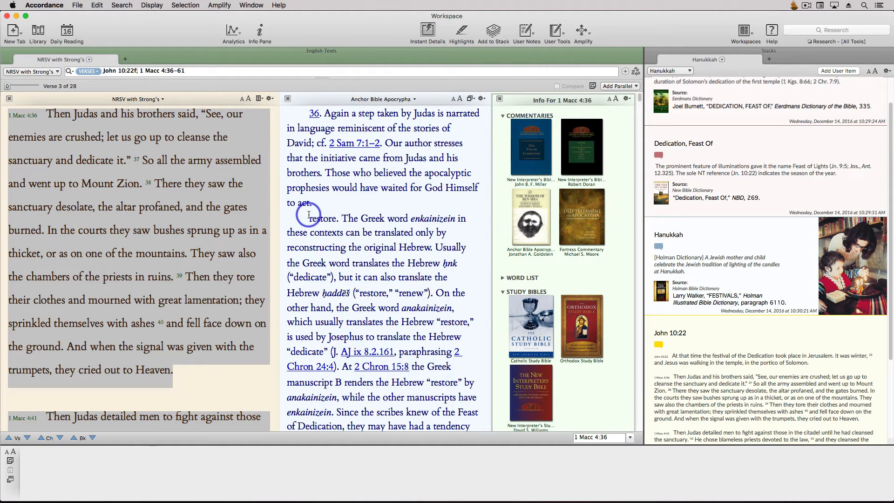
pyautogui.moveTo(309, 217); pyautogui.dragTo(455, 407)
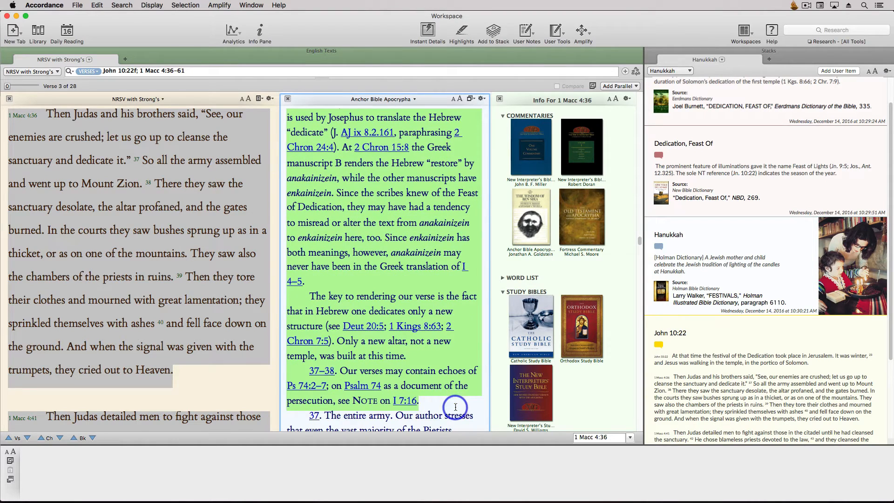
pyautogui.click(493, 31)
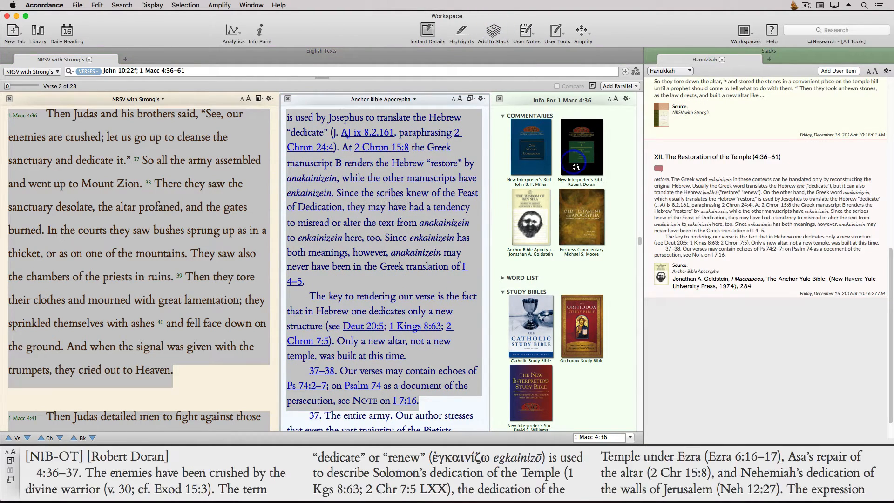
# Examine the Fortress Commentary discussion and the Catholic Study Bible notes for the passage.
pyautogui.click(581, 219)
pyautogui.scroll(-15, 441, 253)
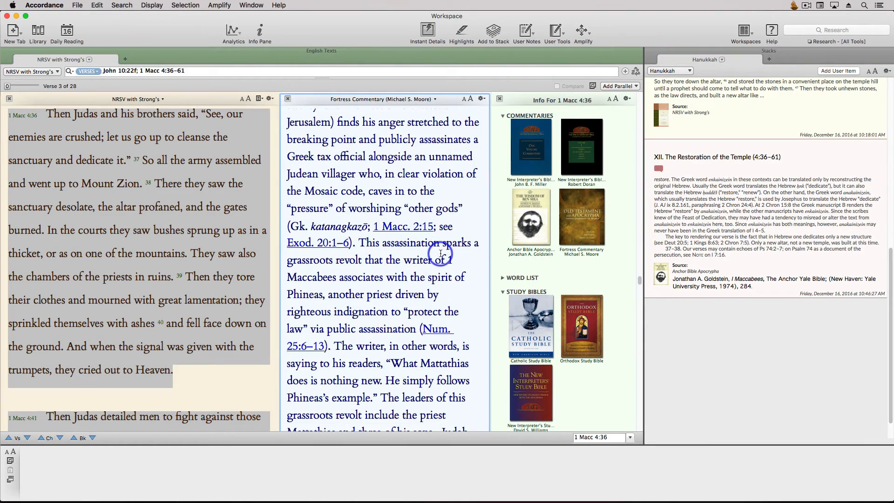
pyautogui.scroll(-8, 441, 253)
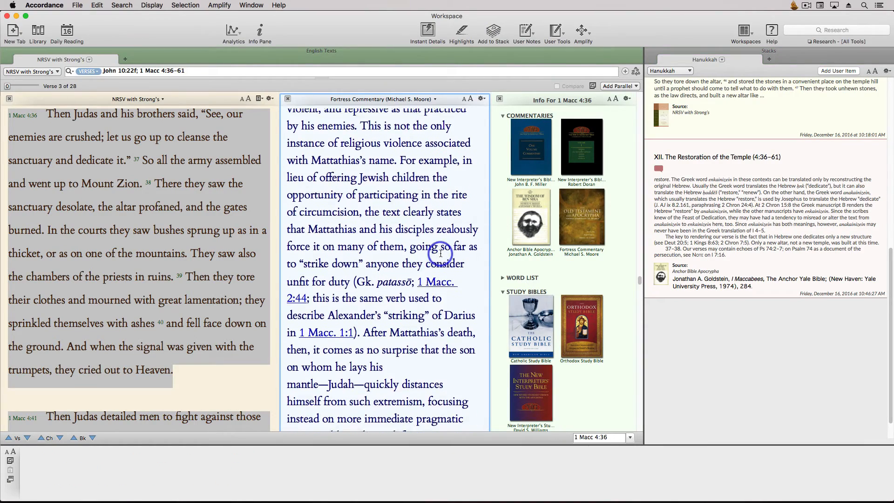
pyautogui.click(546, 322)
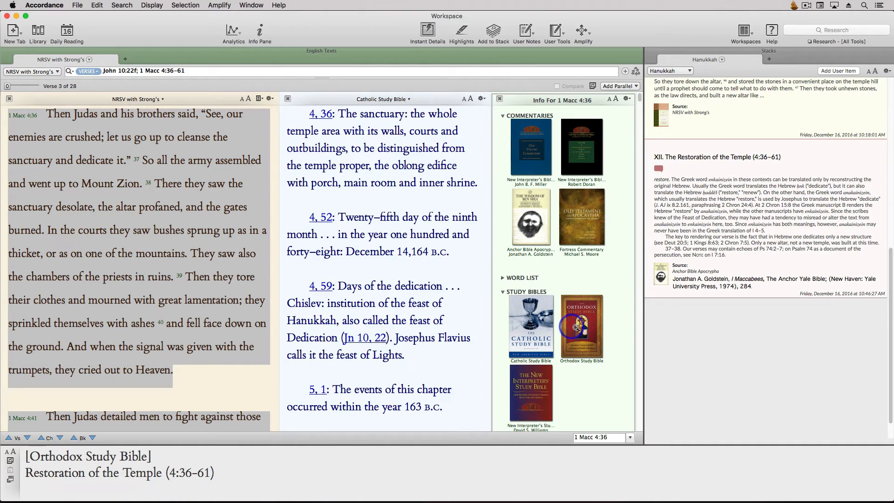
# Open the Orthodox Study Bible notes and add the passage from "Today the festival is called Hanukkah" to "eight full days" to the Hanukkah stack.
pyautogui.click(577, 329)
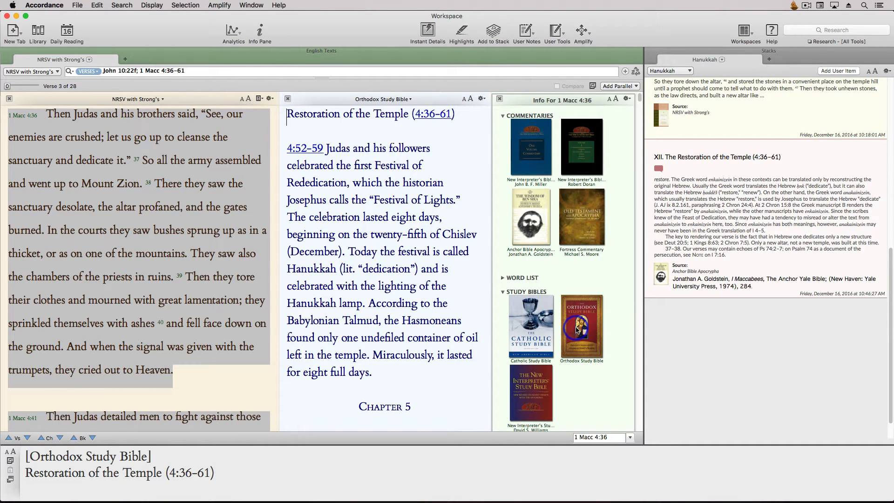
pyautogui.click(385, 373)
pyautogui.moveTo(386, 373); pyautogui.dragTo(349, 251)
pyautogui.click(493, 30)
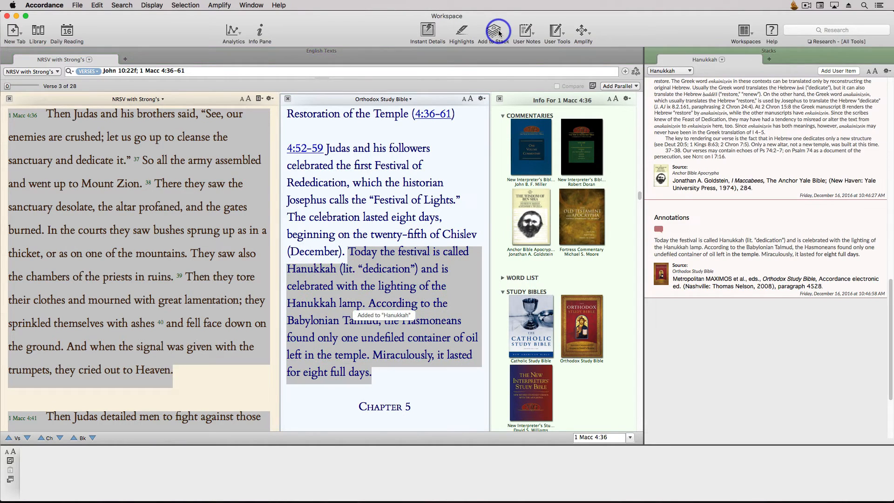
# Open the New Interpreter's Study Bible notes on 1 Macc 4:36-61.
pyautogui.moveTo(531, 354)
pyautogui.click(532, 393)
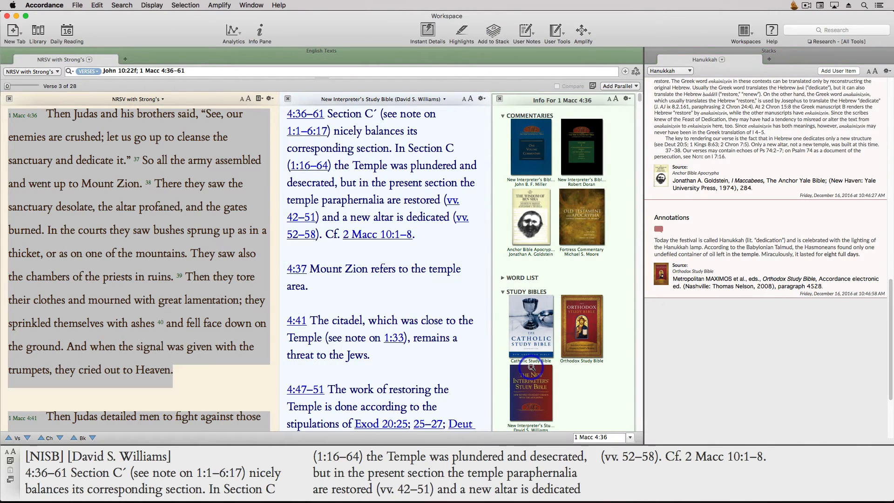
# Add the New Interpreter's Study Bible note on 4:47–51 about restoring the Temple to the Hanukkah stack.
pyautogui.scroll(-3, 453, 349)
pyautogui.scroll(-3, 453, 348)
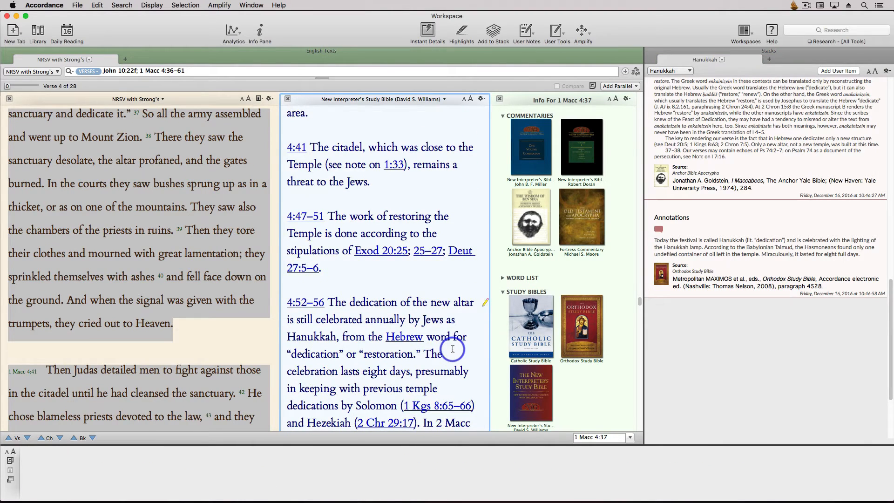
pyautogui.scroll(-3, 452, 348)
pyautogui.moveTo(326, 181); pyautogui.dragTo(290, 125)
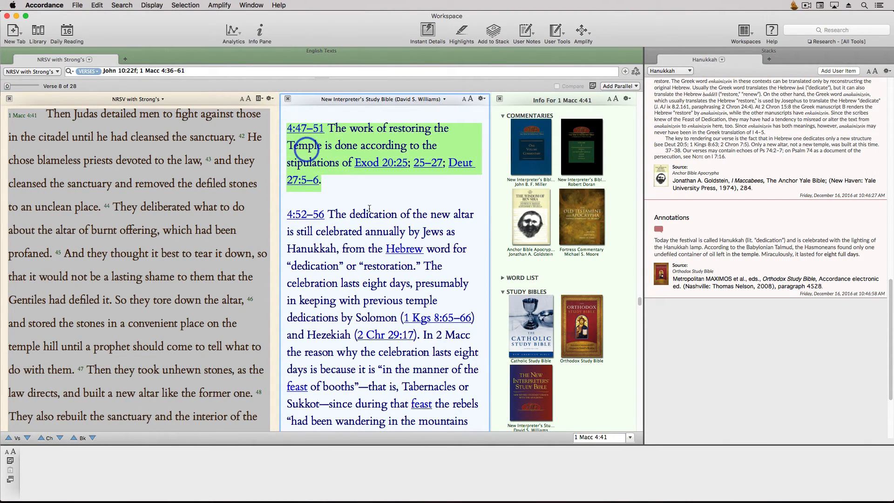
pyautogui.click(494, 32)
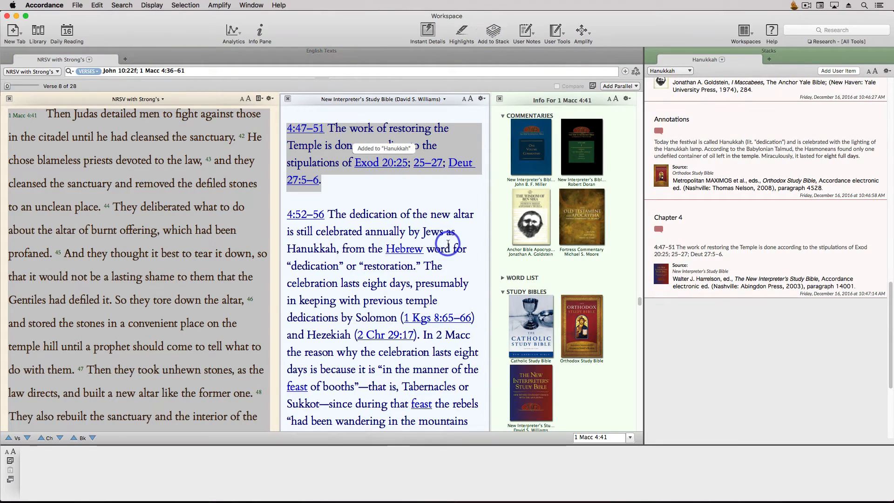
# Read the study Bible notes through 4:60–61 and add the New Interpreter's Bible OT & Apocrypha as a parallel pane.
pyautogui.scroll(-3, 448, 243)
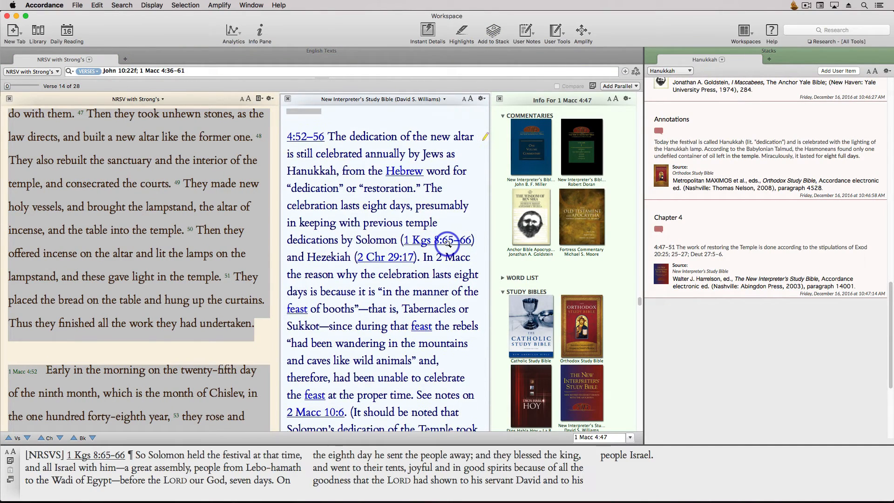
pyautogui.scroll(-5, 449, 243)
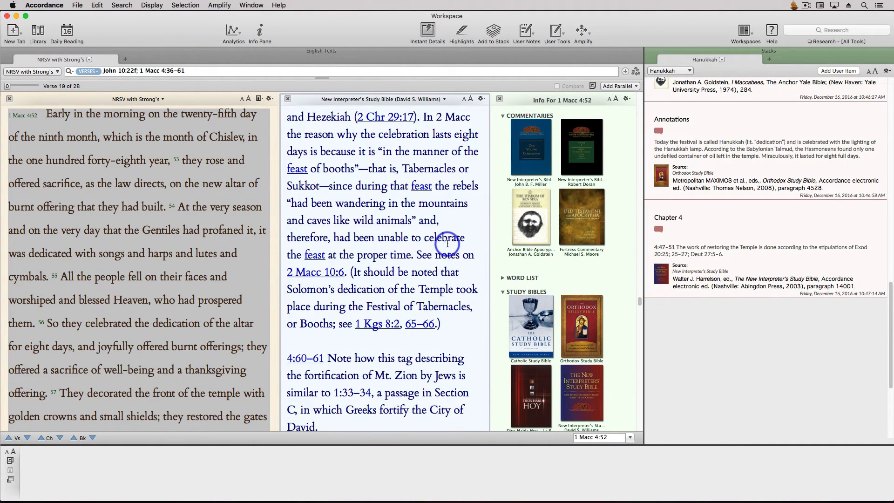
pyautogui.scroll(-3, 448, 243)
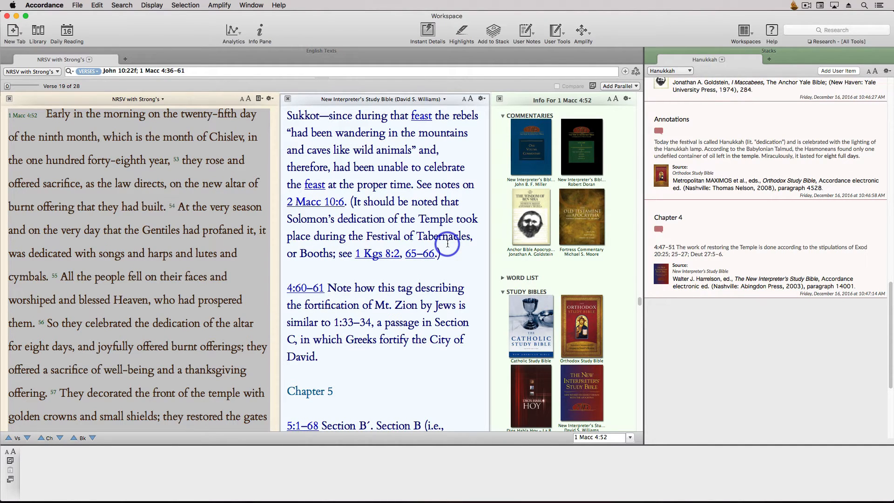
pyautogui.click(633, 86)
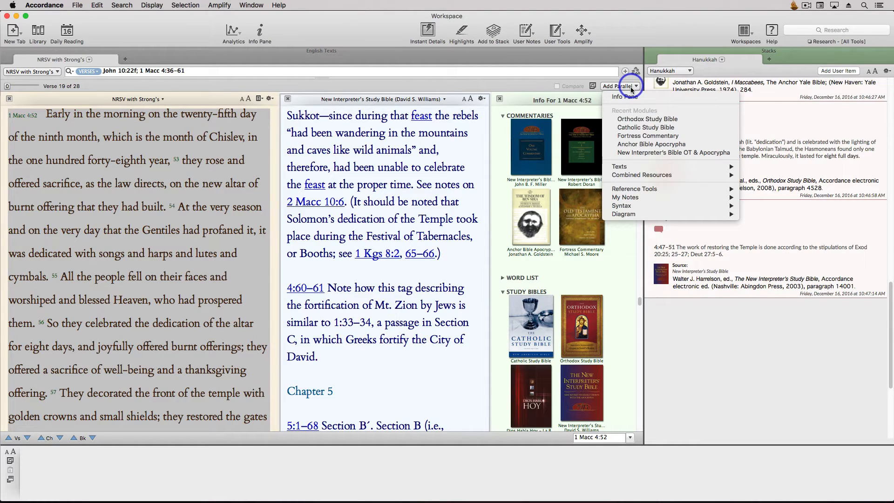
pyautogui.click(636, 152)
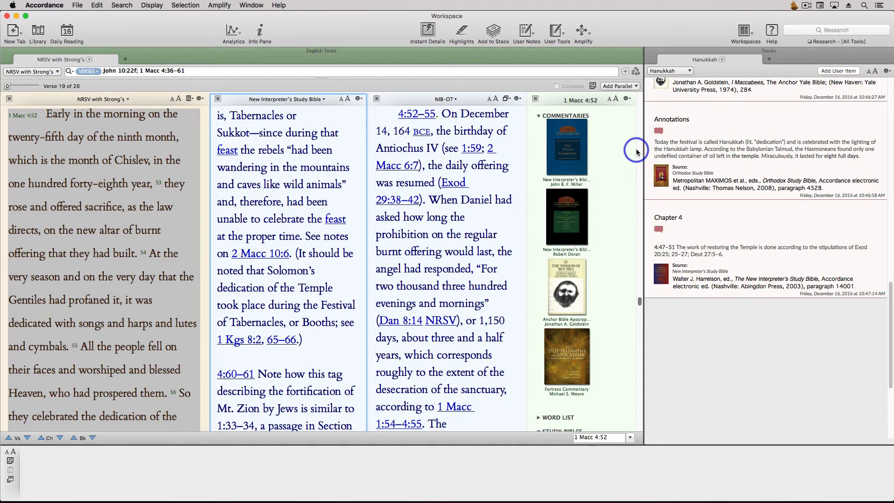
# Compare the commentaries in the middle pane beside NIB-OT, ending with the New Interpreter's Bible One Volume Commentary on 4:36–61.
pyautogui.click(564, 275)
pyautogui.click(567, 218)
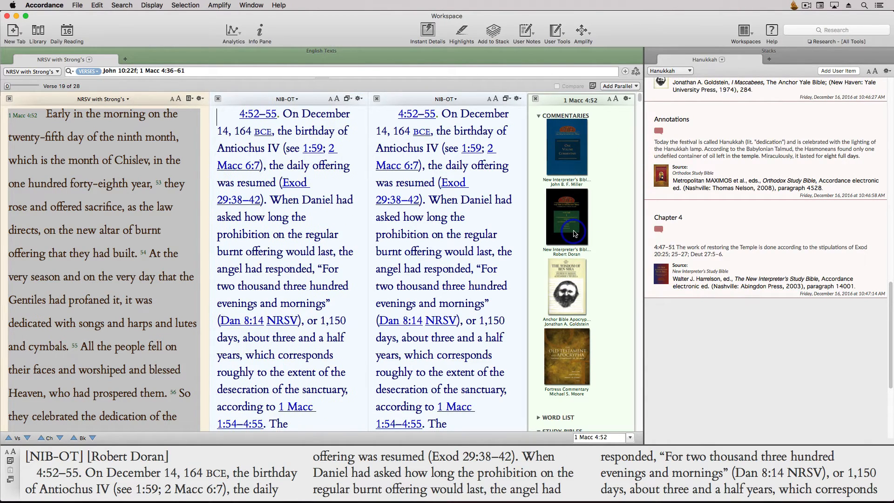
pyautogui.click(576, 162)
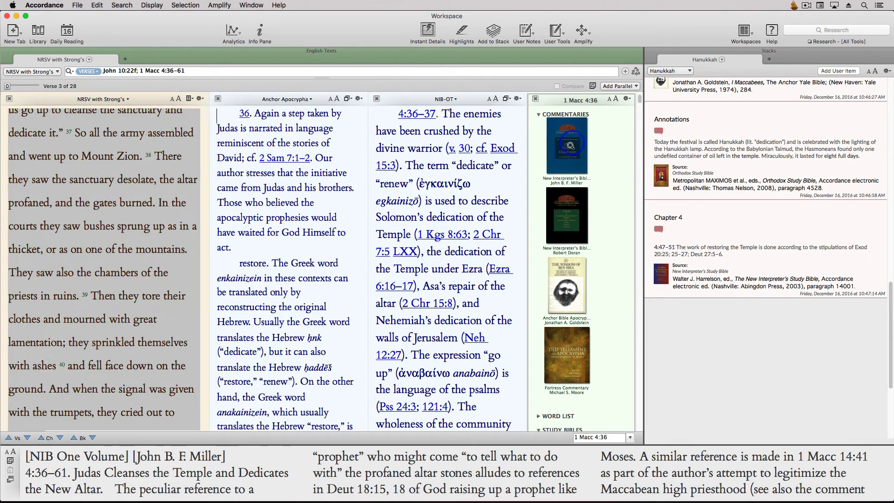
pyautogui.click(569, 148)
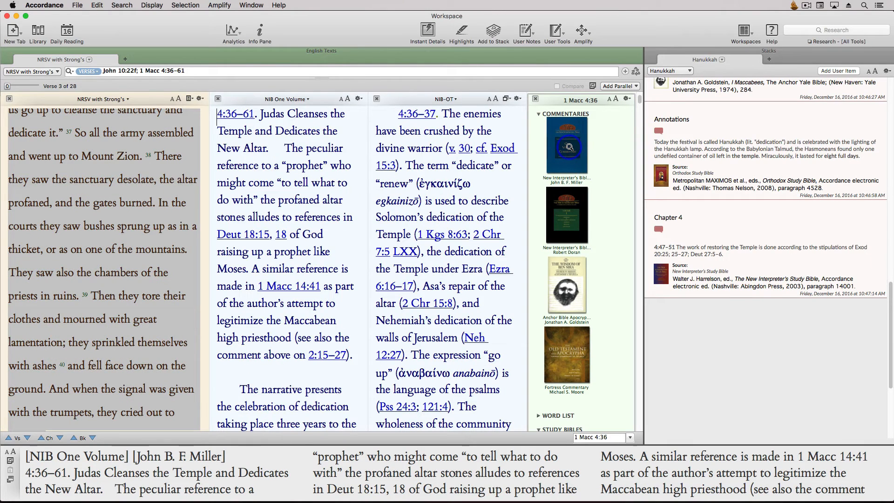
# Open the Anchor Bible Apocrypha commentary in its own zone and follow it alongside the NRSV text past 1 Macc 4:45.
pyautogui.scroll(-1, 566, 293)
pyautogui.keyDown('super'); pyautogui.click(566, 293); pyautogui.keyUp('super')
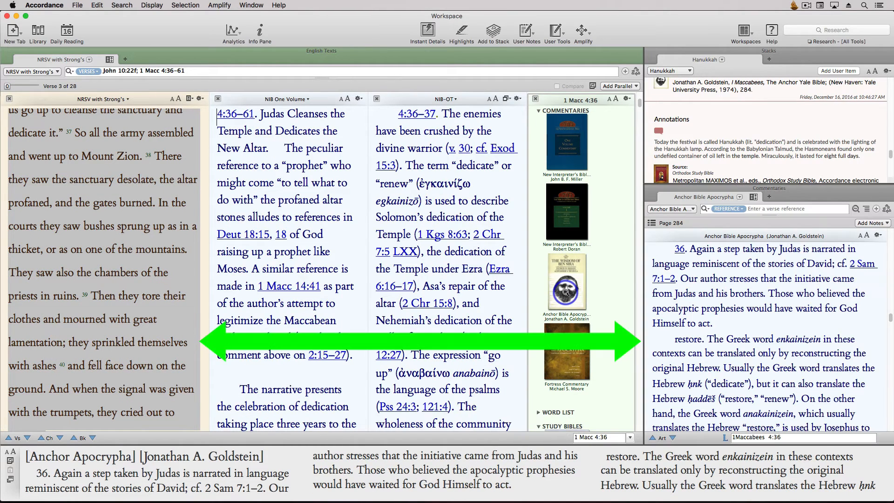
pyautogui.click(152, 274)
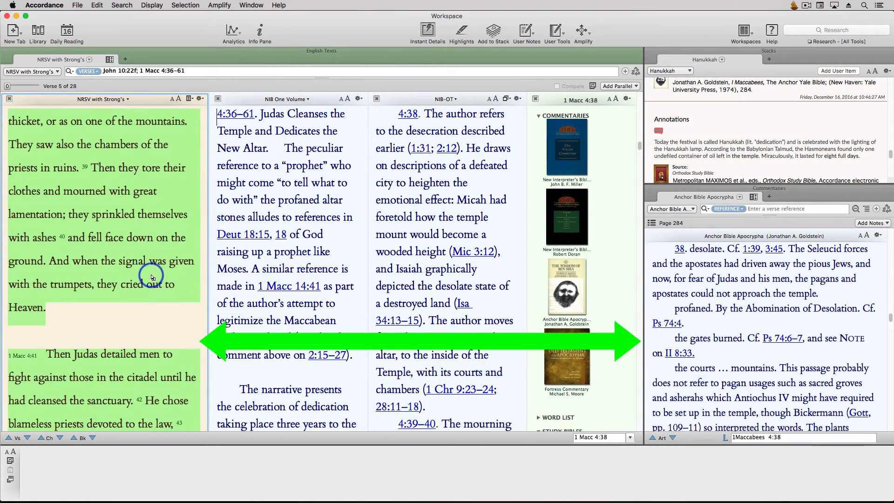
pyautogui.scroll(-15, 152, 277)
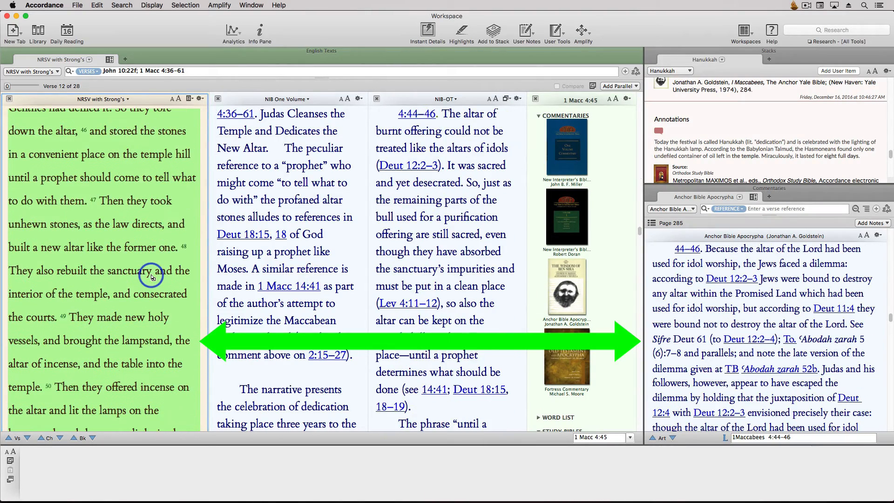
pyautogui.scroll(-6, 152, 277)
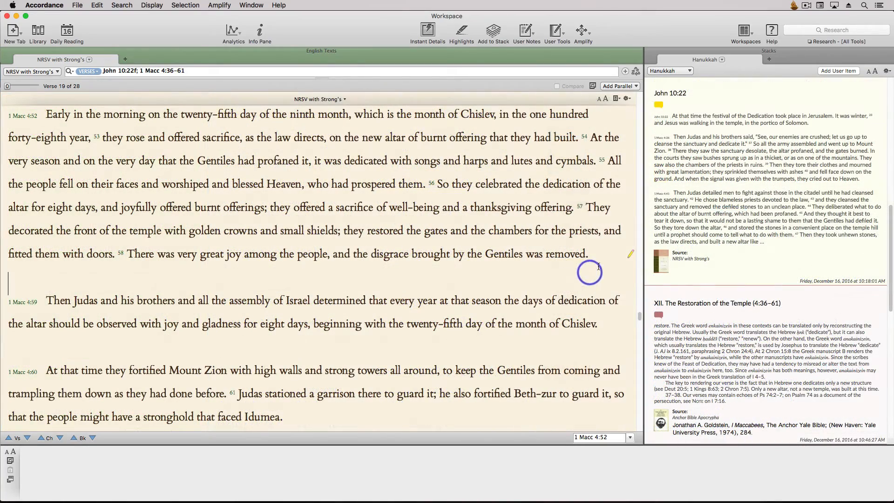
# Run a Research search for "Hanukkah" as English content across [All Tools].
pyautogui.click(792, 30)
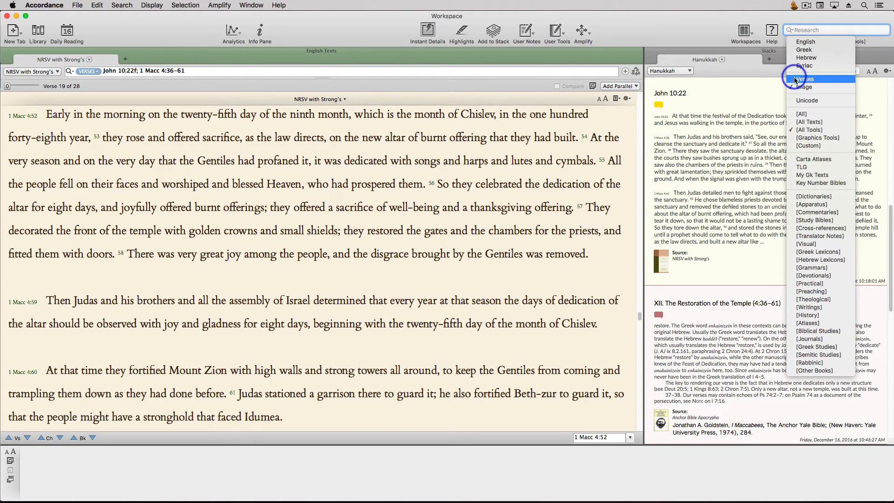
pyautogui.click(798, 130)
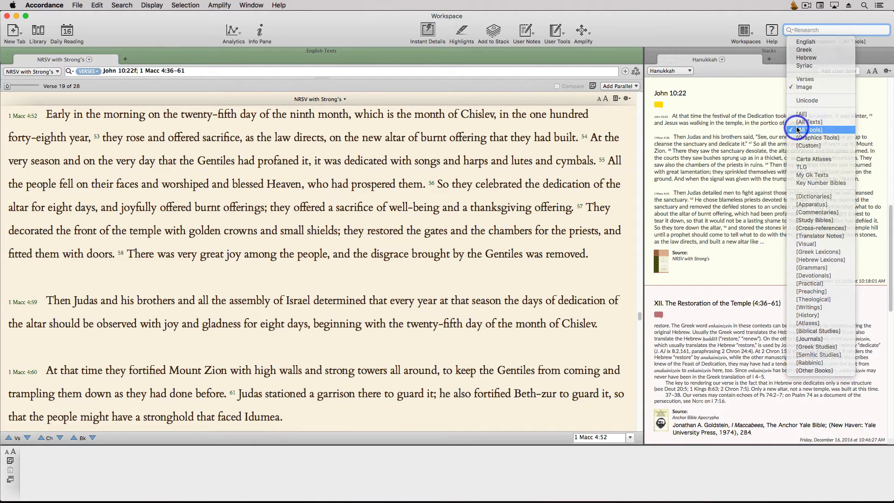
pyautogui.click(793, 30)
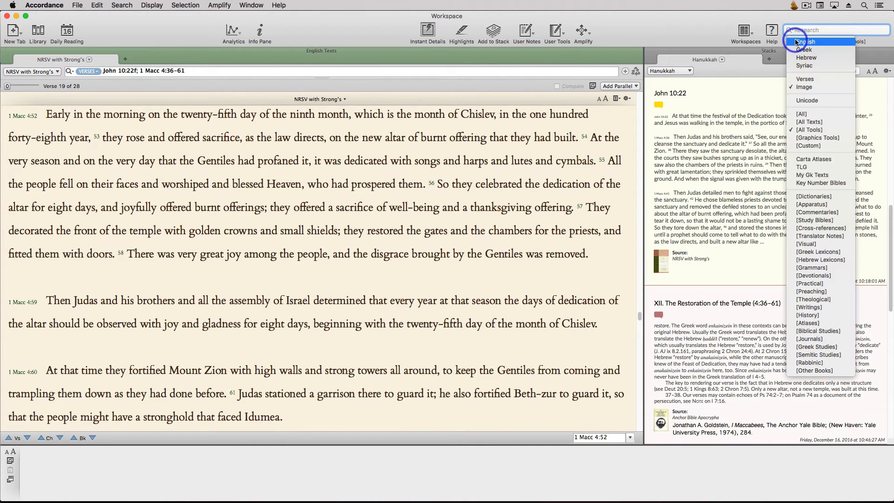
pyautogui.click(797, 42)
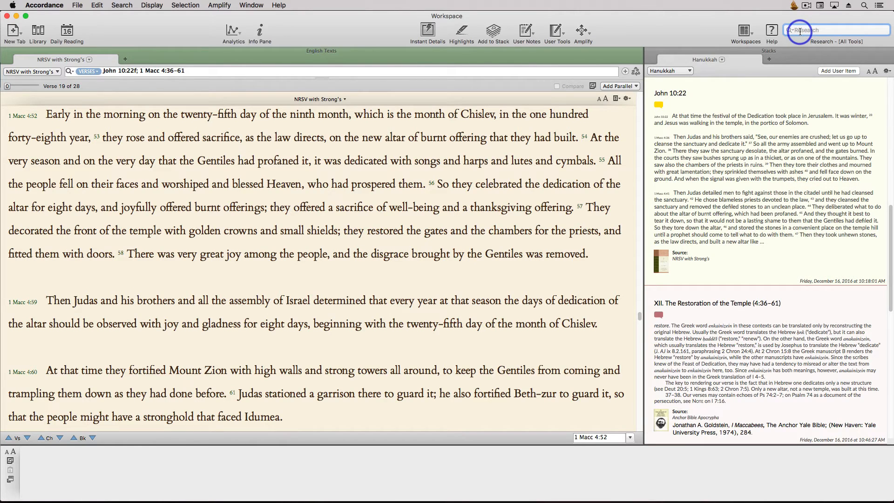
pyautogui.write('Hanukkah')
pyautogui.press('Return')
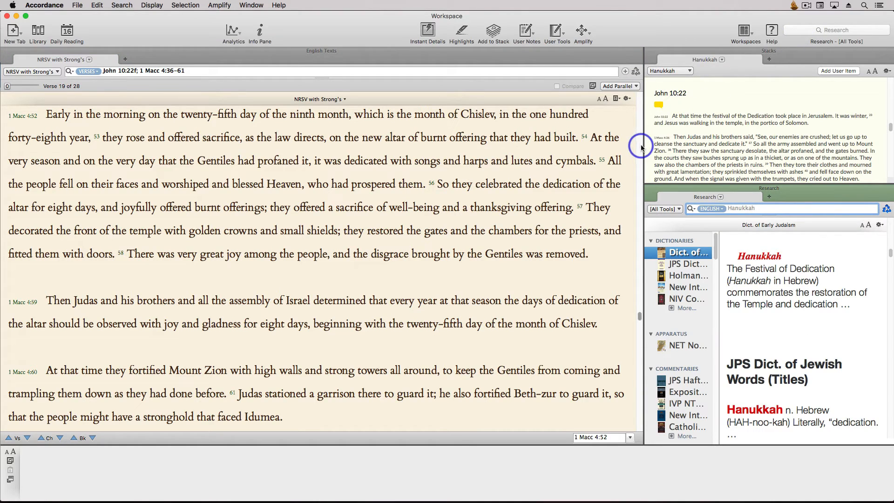
# Widen the Research zone and its resource list, and look through the categories of resources found.
pyautogui.moveTo(636, 146); pyautogui.dragTo(408, 143)
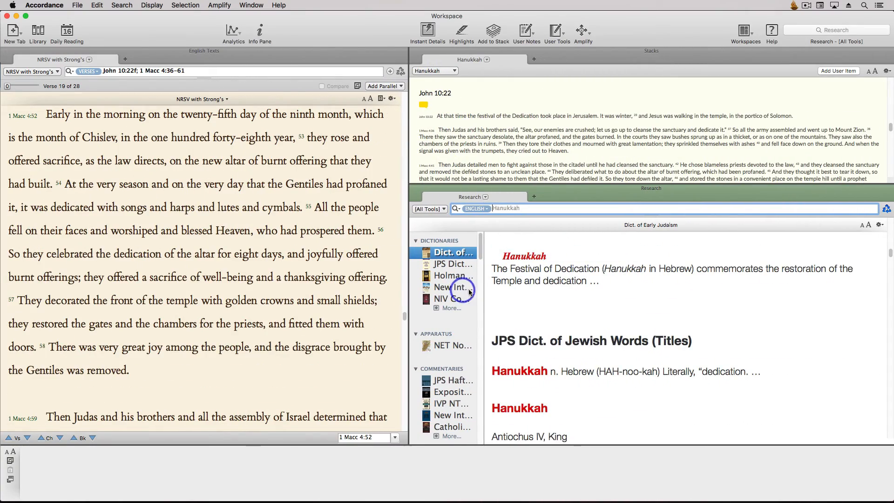
pyautogui.scroll(-5, 483, 288)
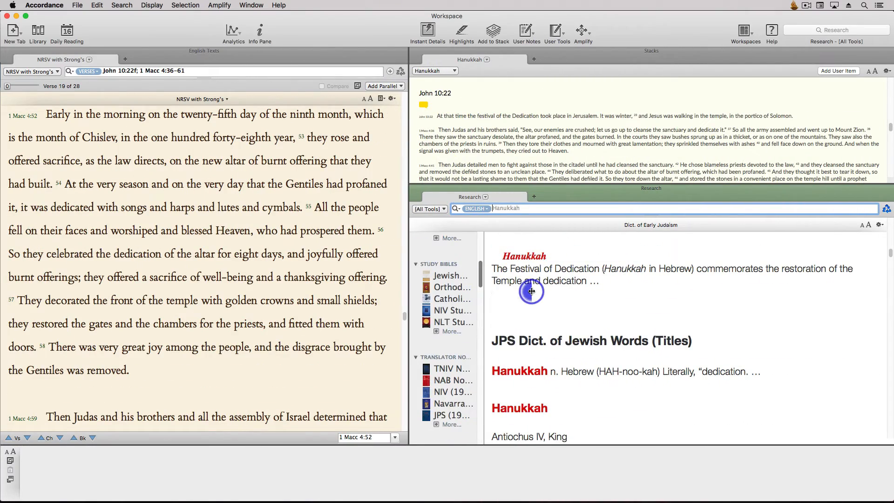
pyautogui.moveTo(488, 297); pyautogui.dragTo(531, 297)
pyautogui.scroll(5, 517, 289)
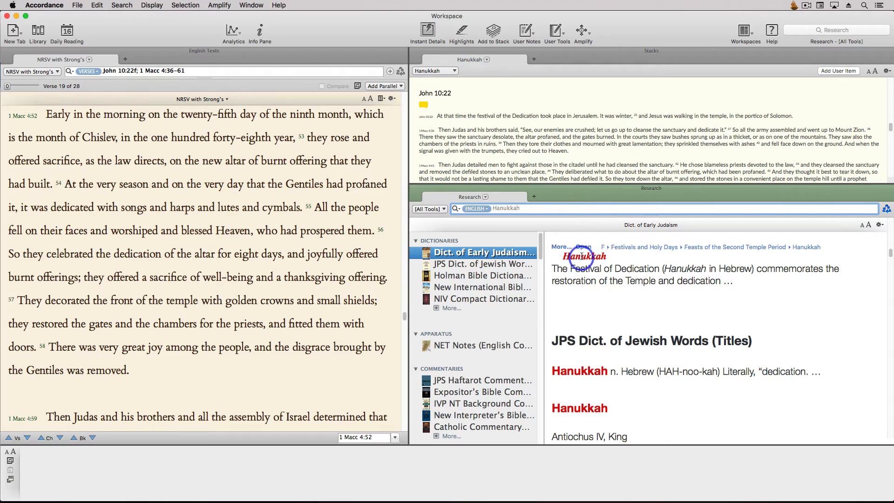
# Open the Hanukkah article in the Dictionary of Early Judaism and add its full section to the Hanukkah stack.
pyautogui.click(584, 247)
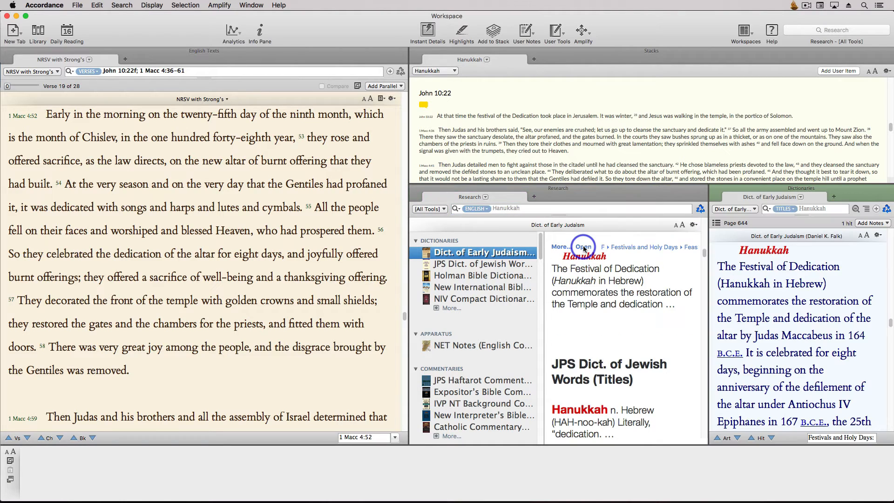
pyautogui.moveTo(739, 250); pyautogui.dragTo(779, 254)
pyautogui.click(779, 254)
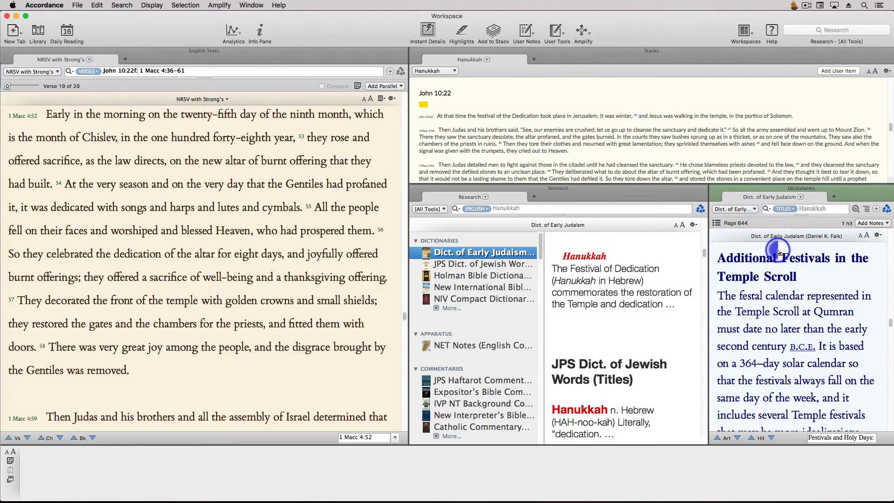
pyautogui.click(490, 32)
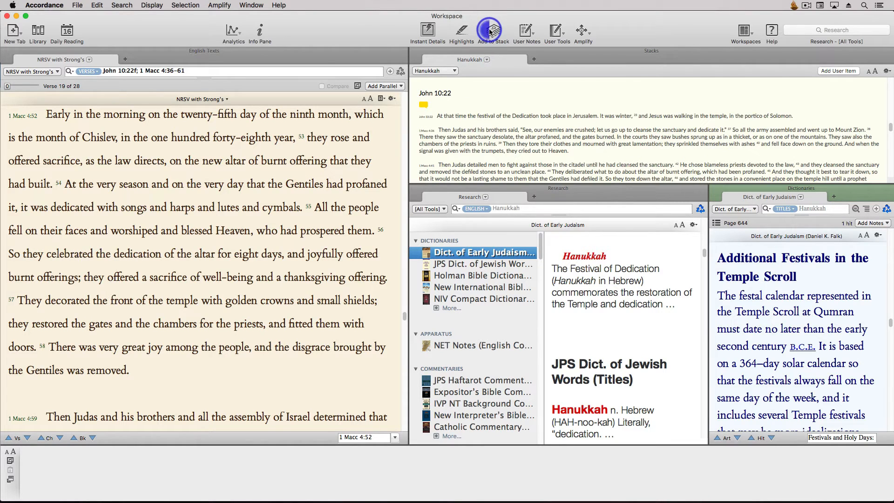
# Open the Hanukkah entry in the JPS Dictionary of Jewish Words and add it, through the alternate spellings, to the Hanukkah stack.
pyautogui.click(495, 267)
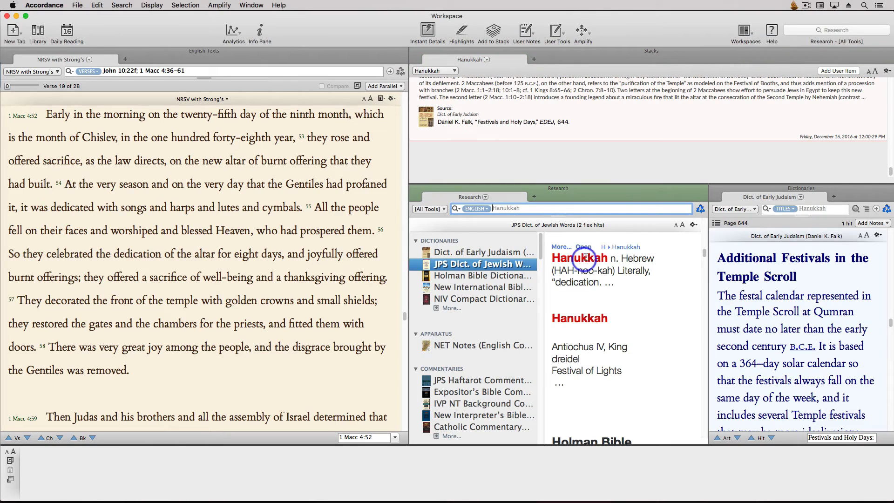
pyautogui.click(582, 247)
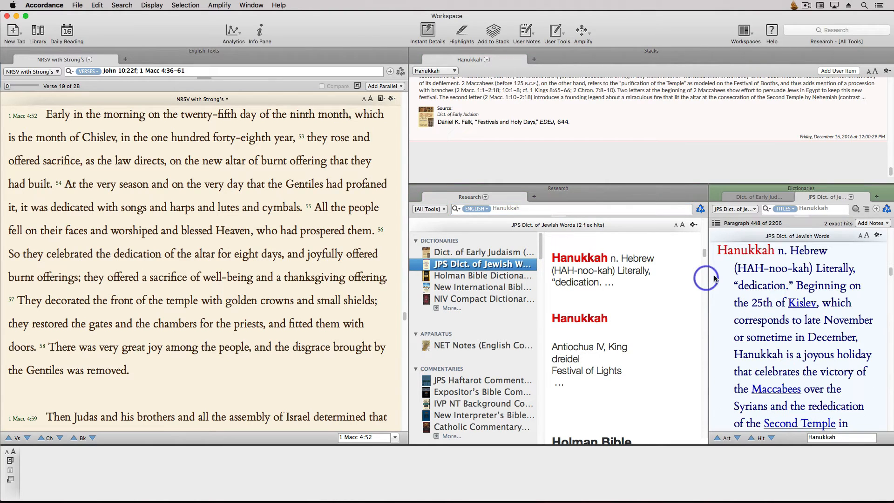
pyautogui.moveTo(719, 252); pyautogui.dragTo(767, 447)
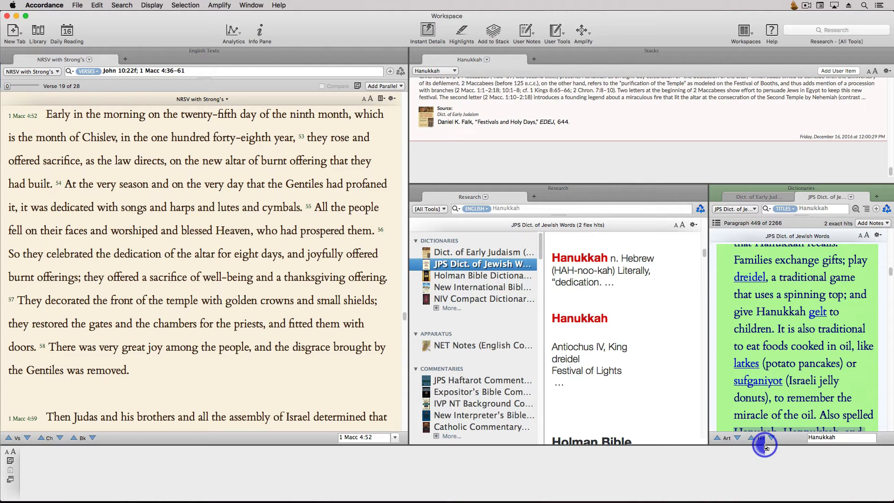
pyautogui.click(765, 447)
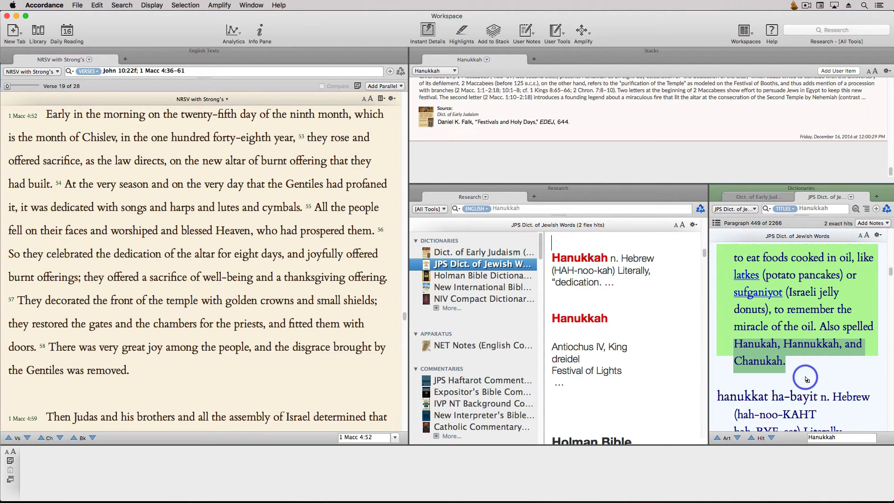
pyautogui.click(487, 32)
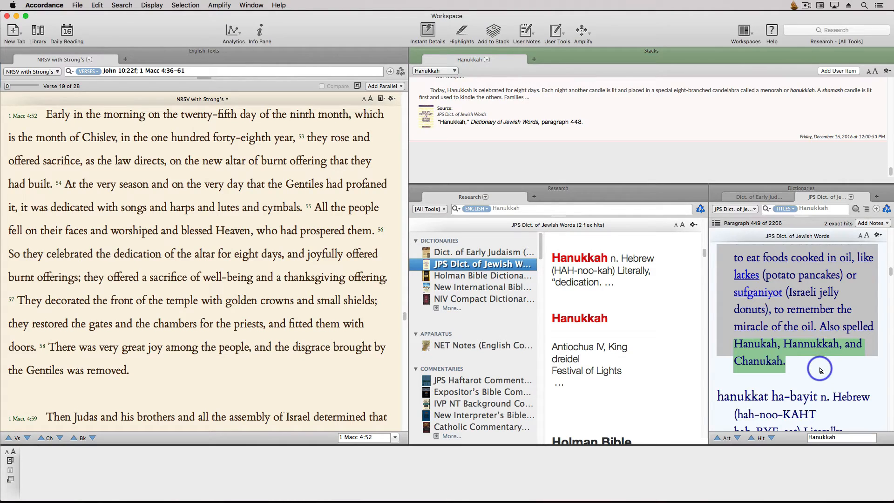
# Expand the Research query to the spelling variants "(Hanukkah, Hannukah, Chanukah)" and rerun the search.
pyautogui.click(522, 210)
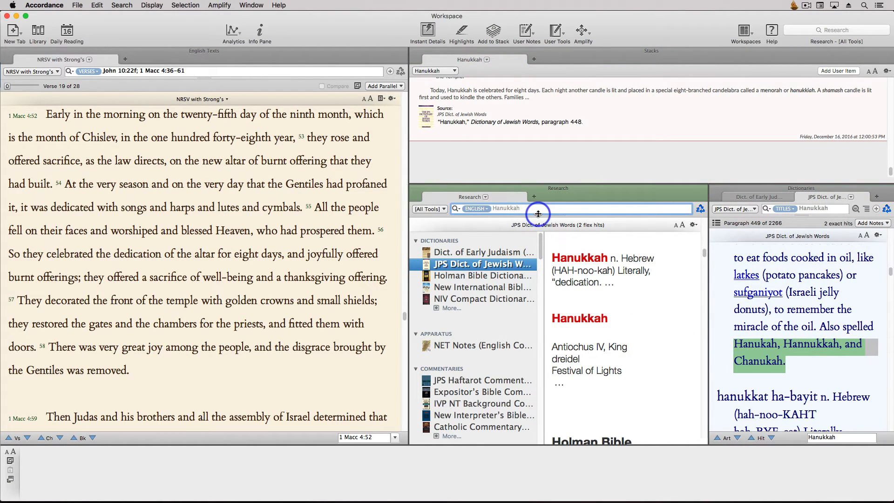
pyautogui.write(', Hannukah, Chanukah')
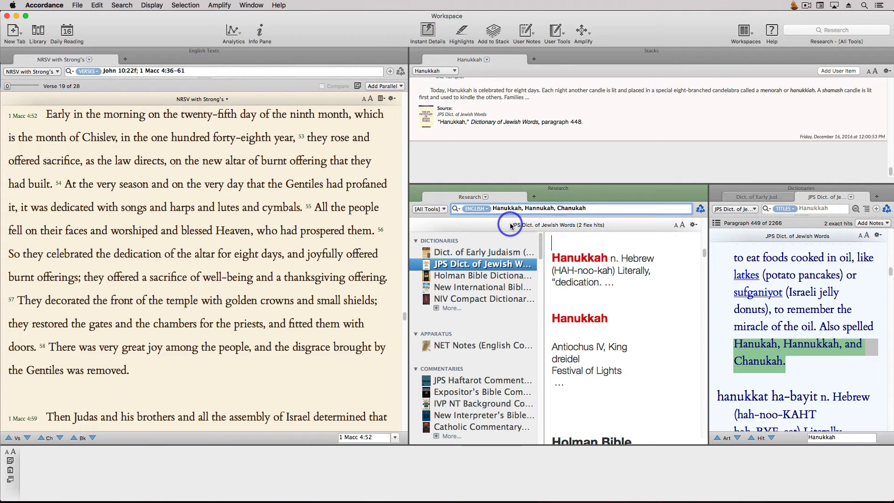
pyautogui.write('(')
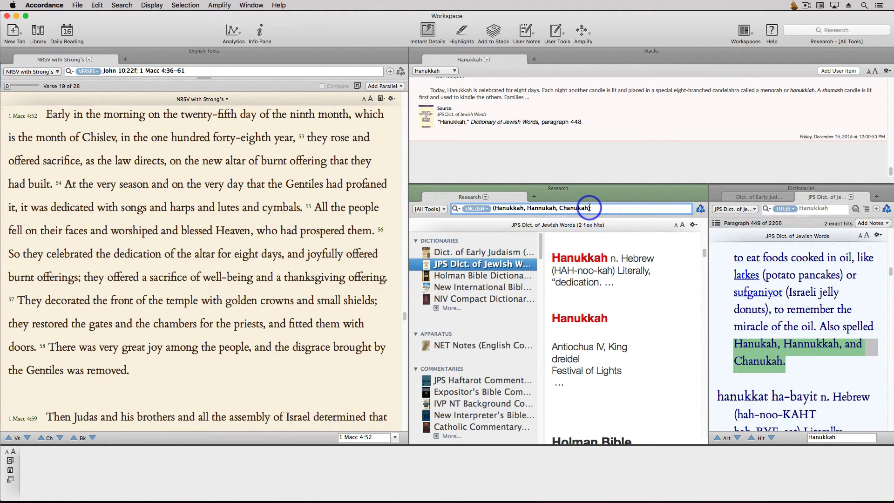
pyautogui.press('Return')
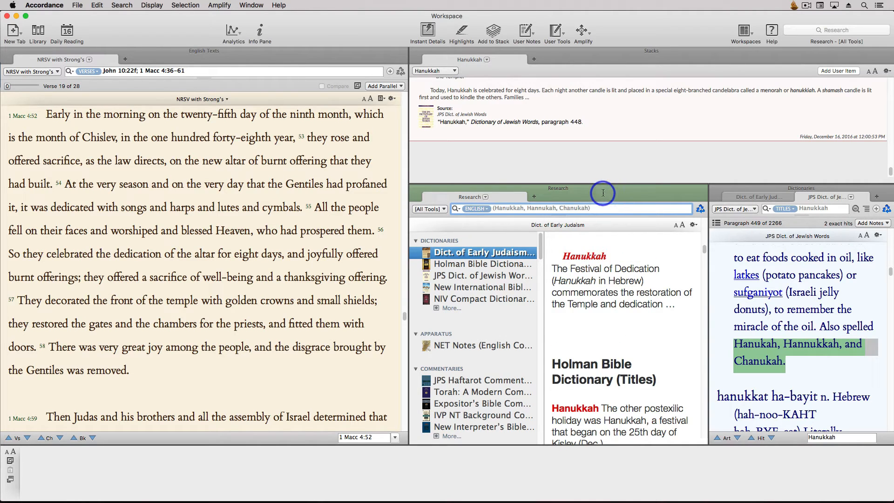
# Open the Haftarah for First Sabbath of Hanukkah section in the JPS Haftarot Commentary and add its text to the Hanukkah stack.
pyautogui.click(459, 381)
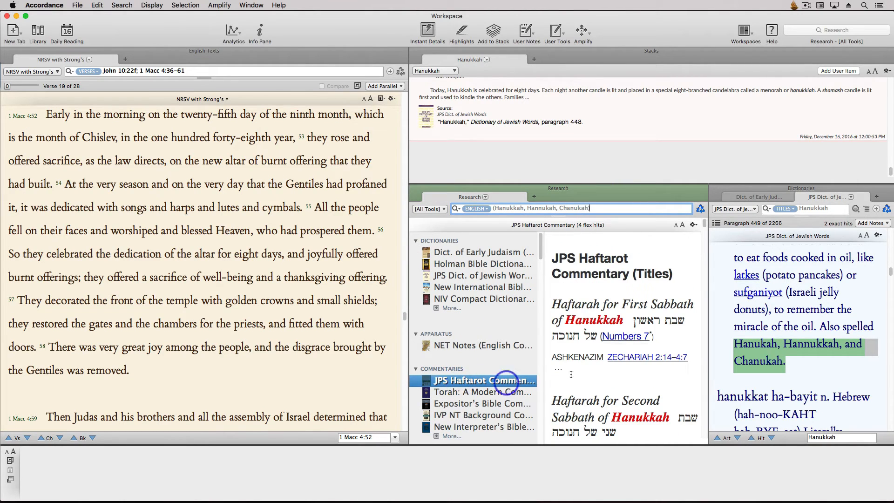
pyautogui.click(585, 293)
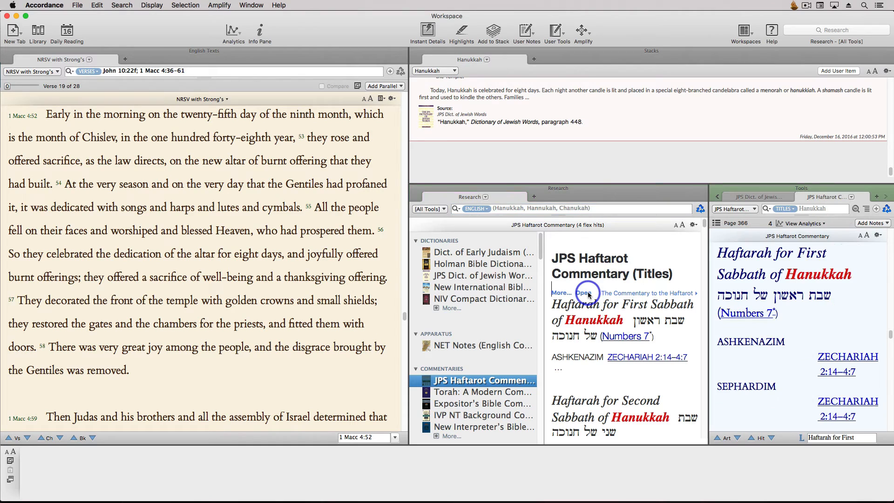
pyautogui.moveTo(718, 253); pyautogui.dragTo(794, 346)
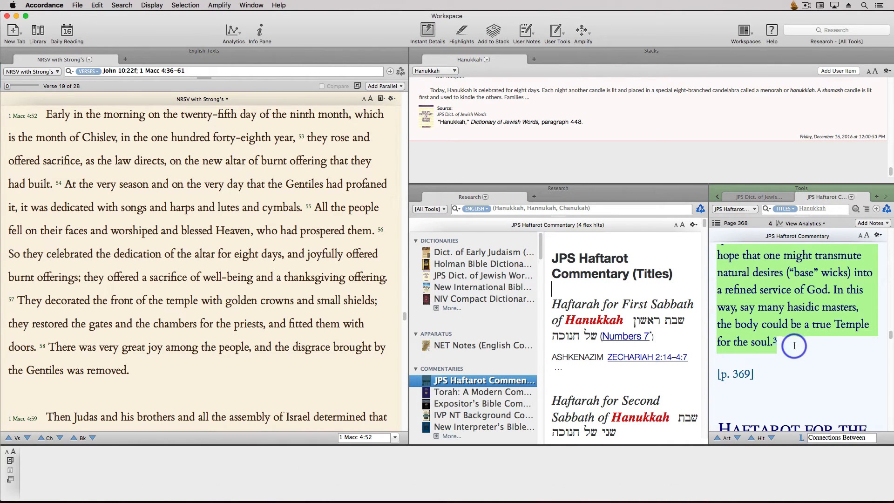
pyautogui.click(493, 31)
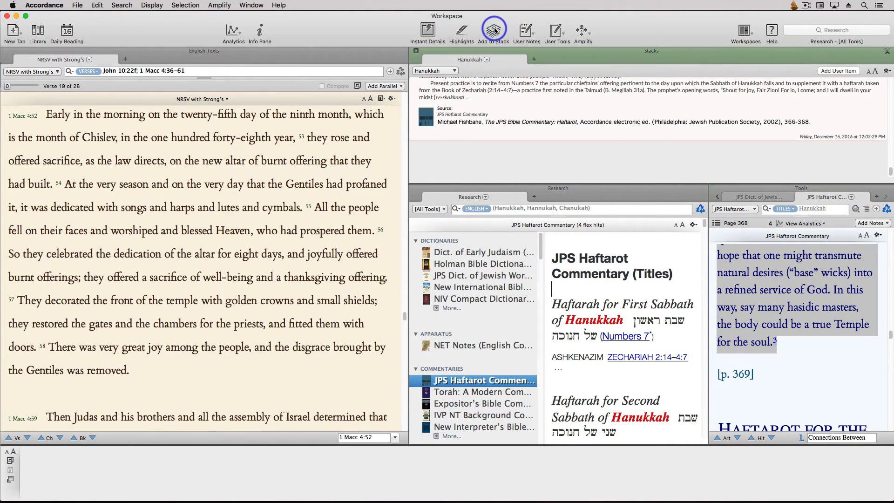
# Collapse the Dictionaries, Apparatus, Commentaries, Study Bibles, Translator Notes, Greek Lexicons, Hebrew Lexicons and Grammars categories in the Research results.
pyautogui.click(416, 241)
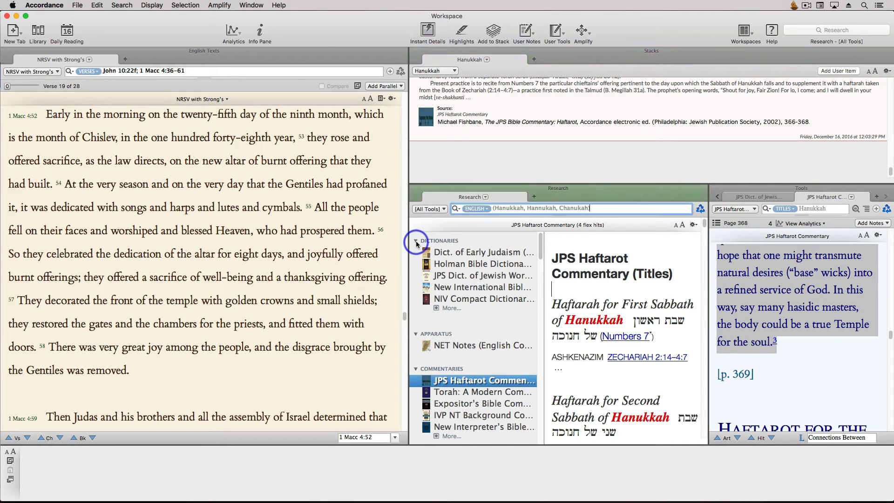
pyautogui.click(416, 264)
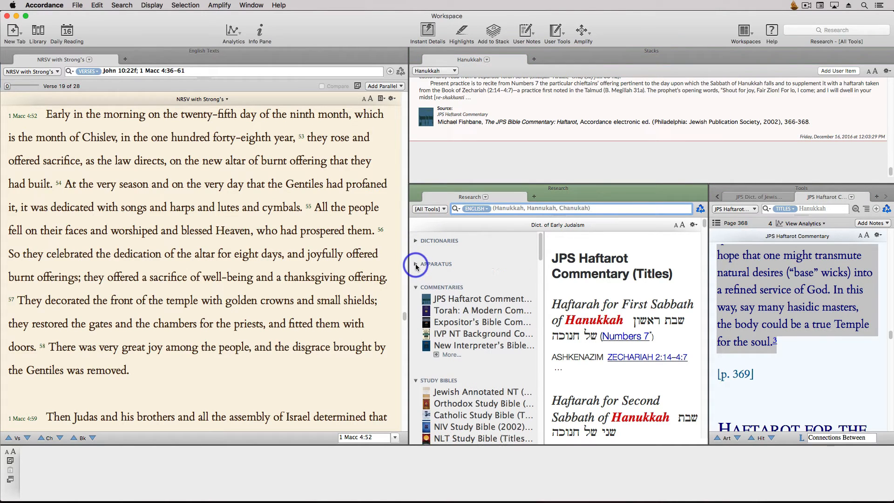
pyautogui.click(416, 287)
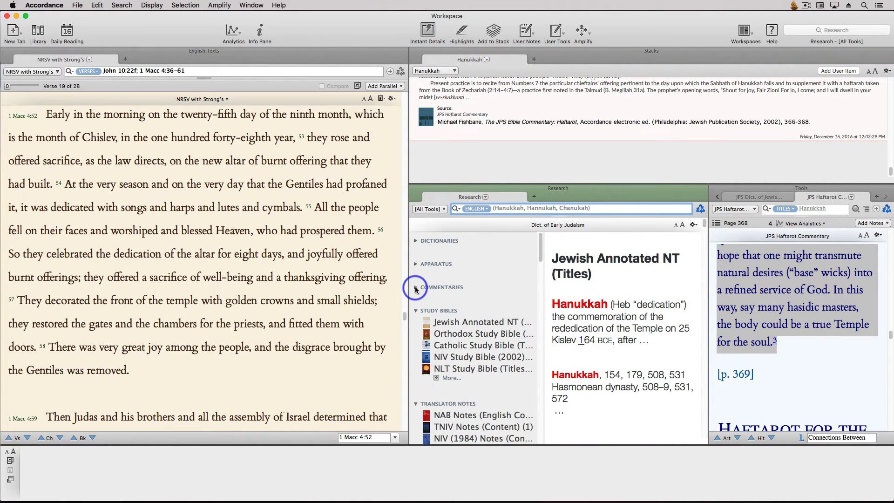
pyautogui.click(416, 311)
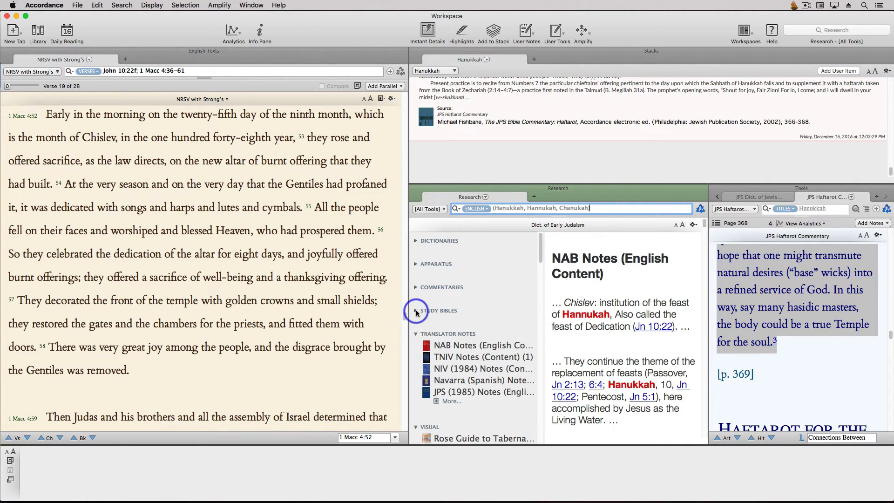
pyautogui.click(415, 334)
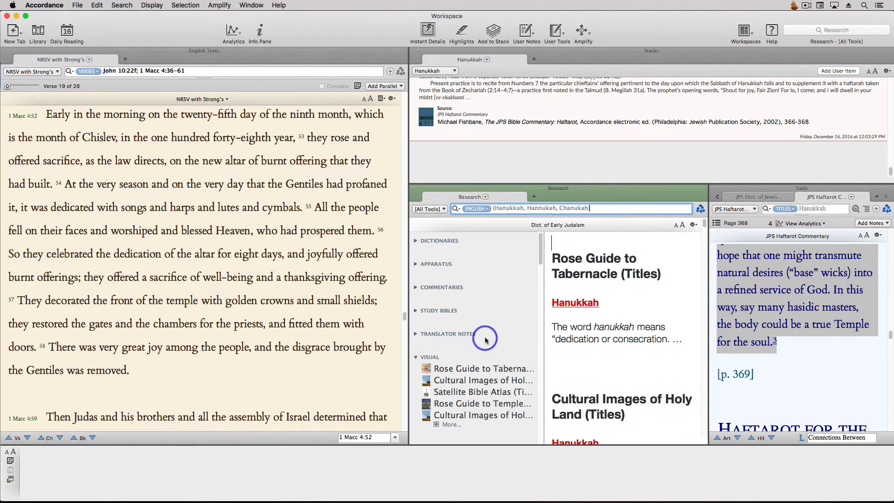
pyautogui.scroll(-5, 425, 334)
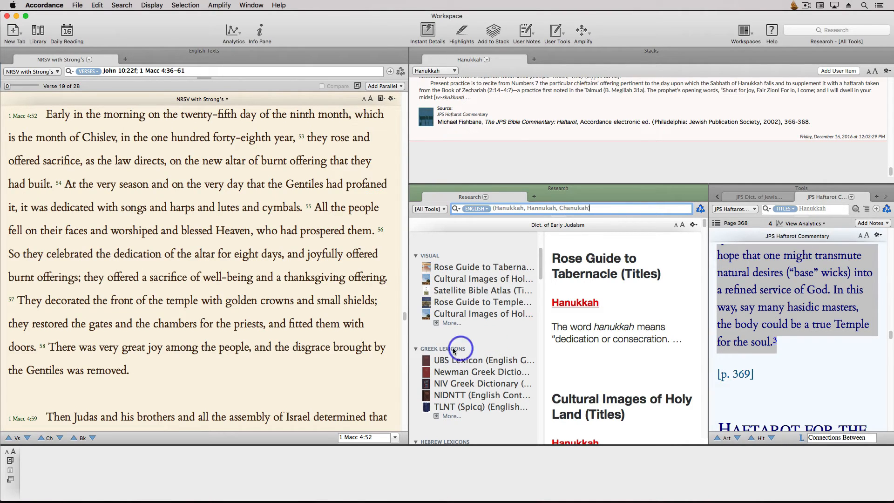
pyautogui.click(417, 349)
pyautogui.scroll(-3, 414, 336)
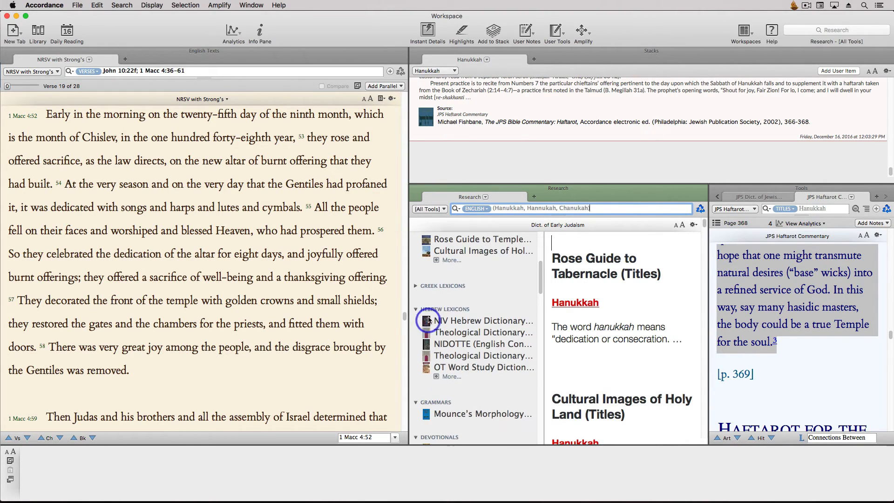
pyautogui.click(416, 311)
pyautogui.click(416, 335)
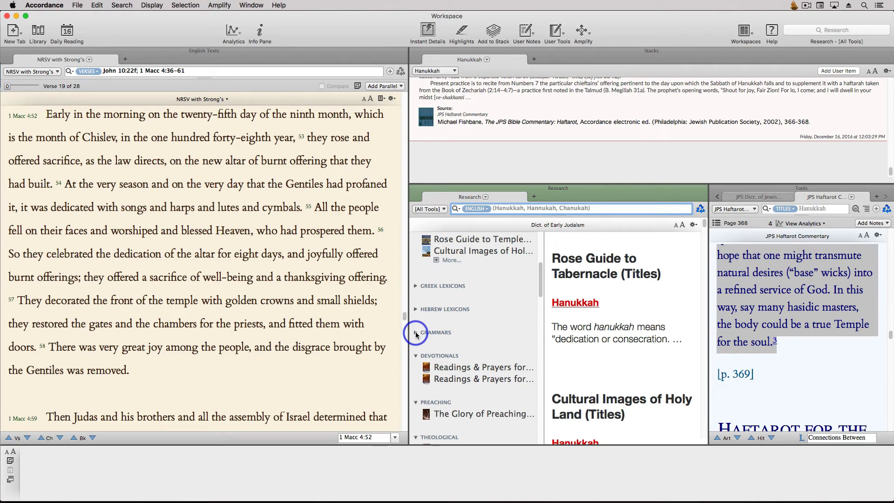
# Open the transliterated Chanukah prayer in Readings & Prayers for Jewish Worship and add it to the Hanukkah stack.
pyautogui.click(446, 367)
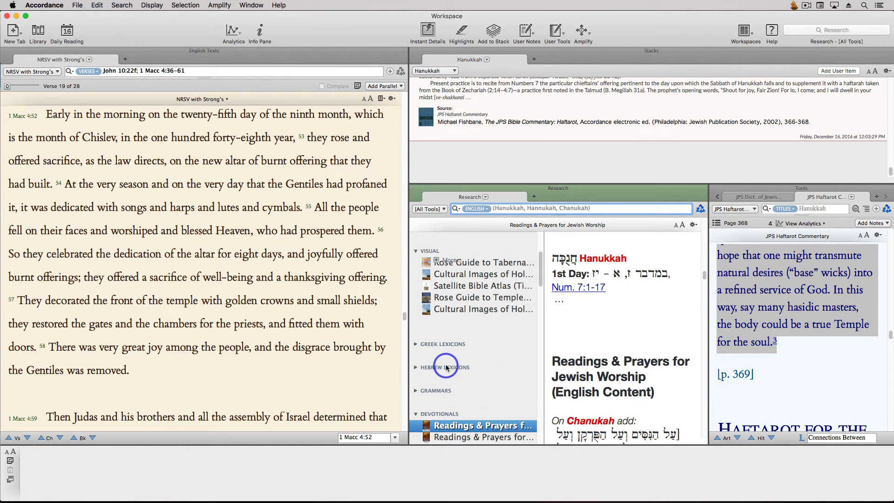
pyautogui.moveTo(588, 315)
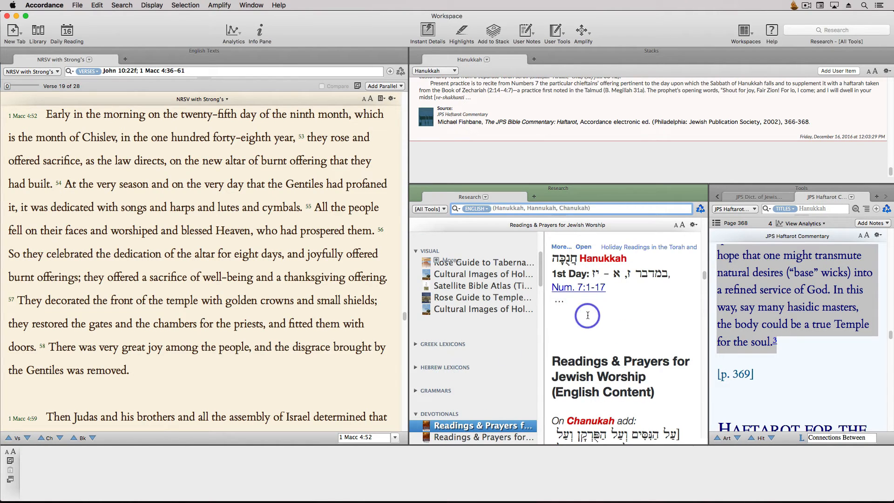
pyautogui.click(561, 248)
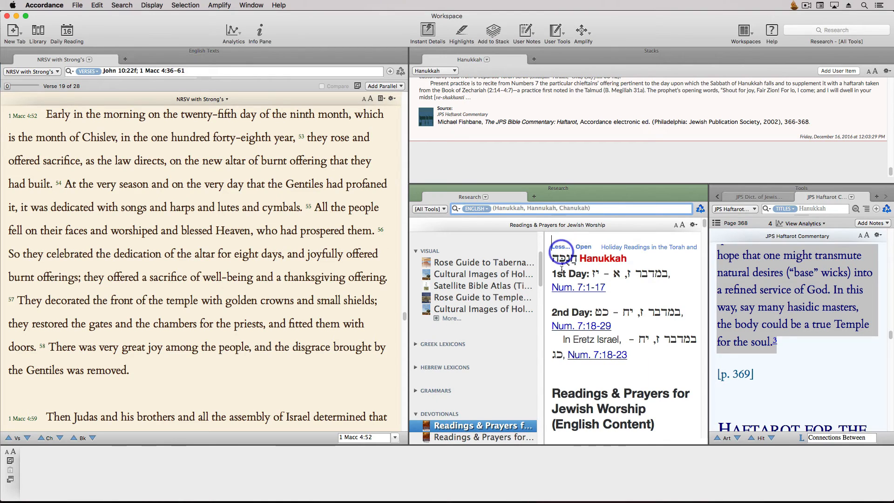
pyautogui.scroll(-5, 596, 368)
pyautogui.scroll(-3, 596, 368)
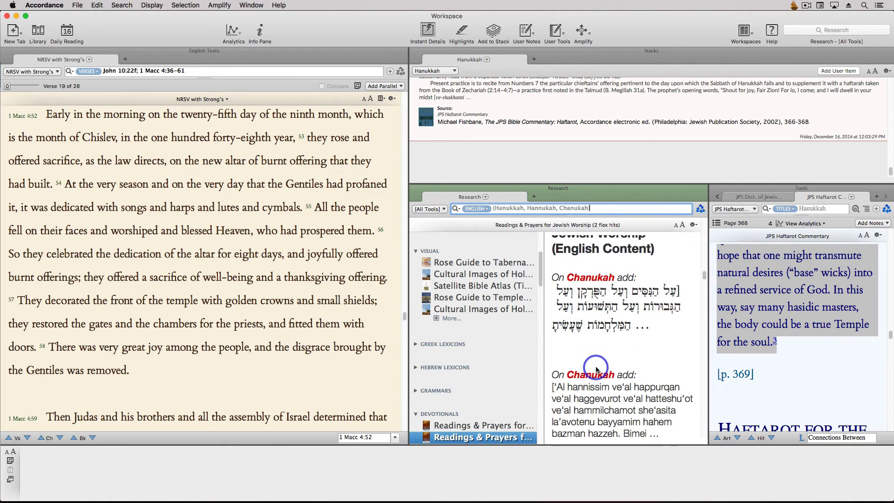
pyautogui.scroll(5, 587, 379)
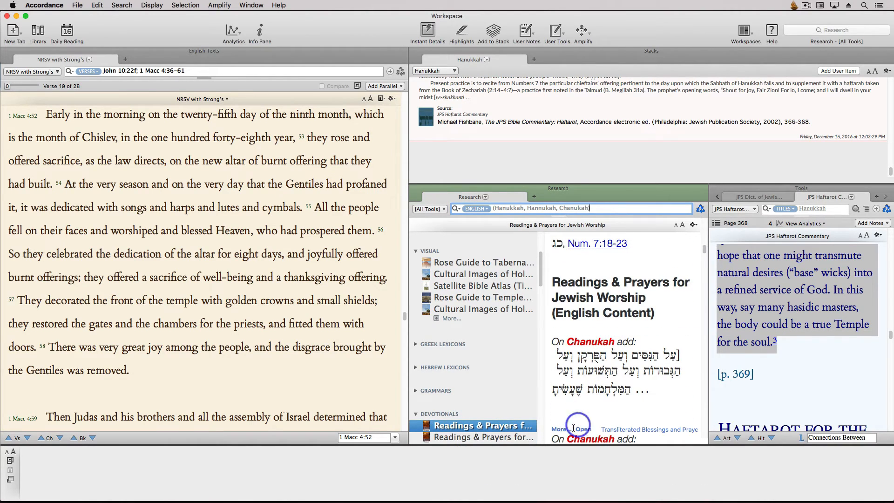
pyautogui.doubleClick(578, 425)
pyautogui.moveTo(774, 266); pyautogui.dragTo(800, 408)
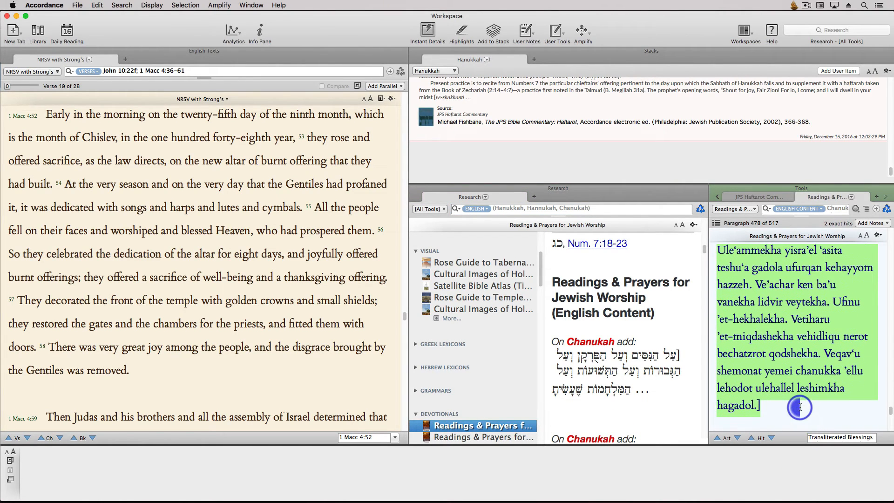
pyautogui.click(488, 31)
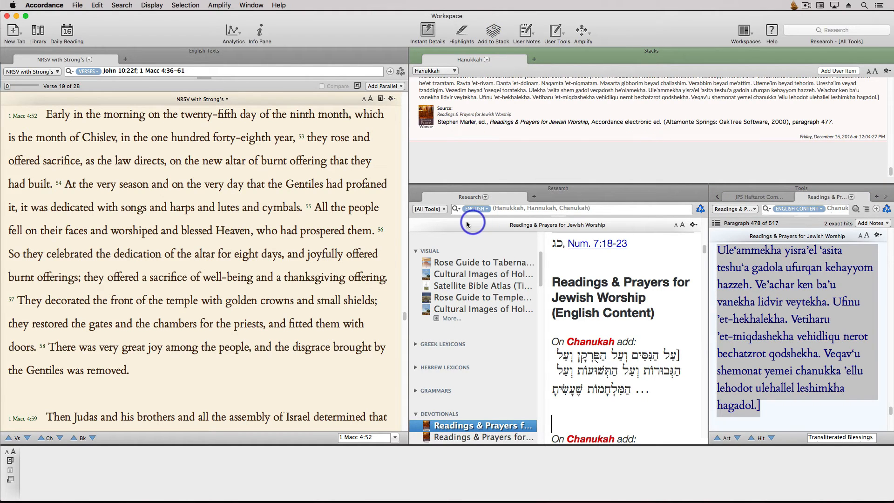
# Restrict the Research search to Graphics Tools and search the Image field for the Hanukkah spelling variants.
pyautogui.click(438, 210)
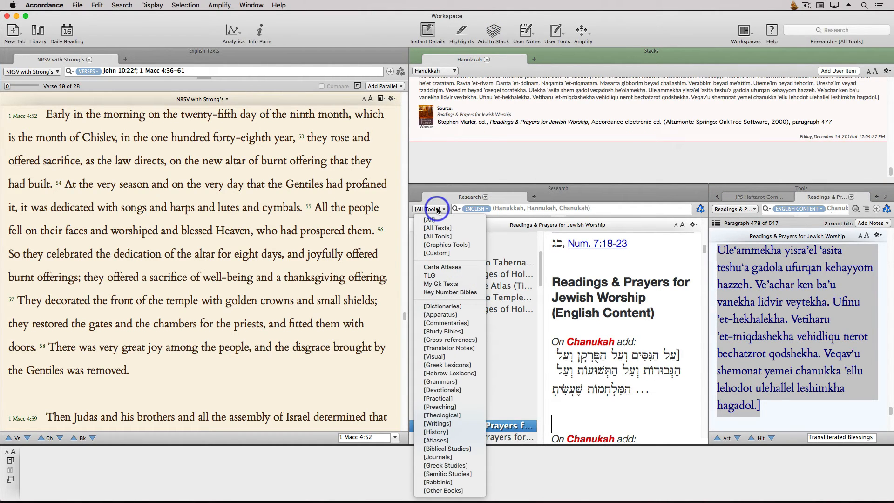
pyautogui.click(439, 245)
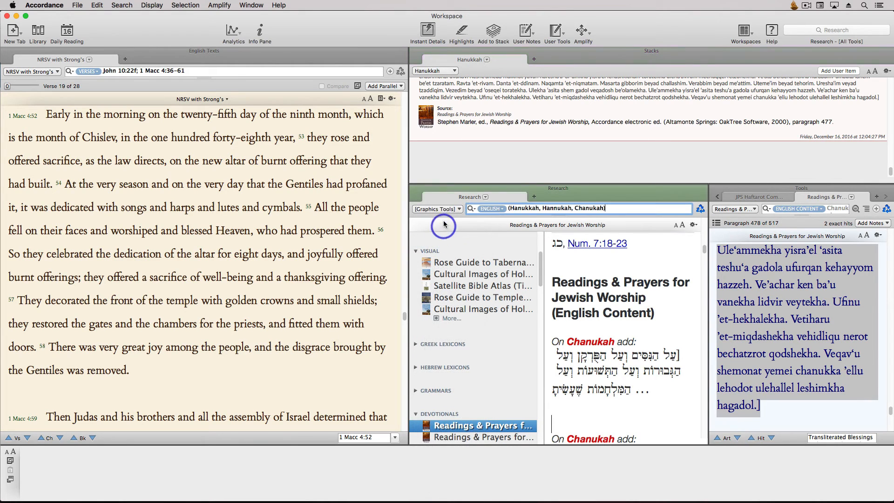
pyautogui.click(502, 211)
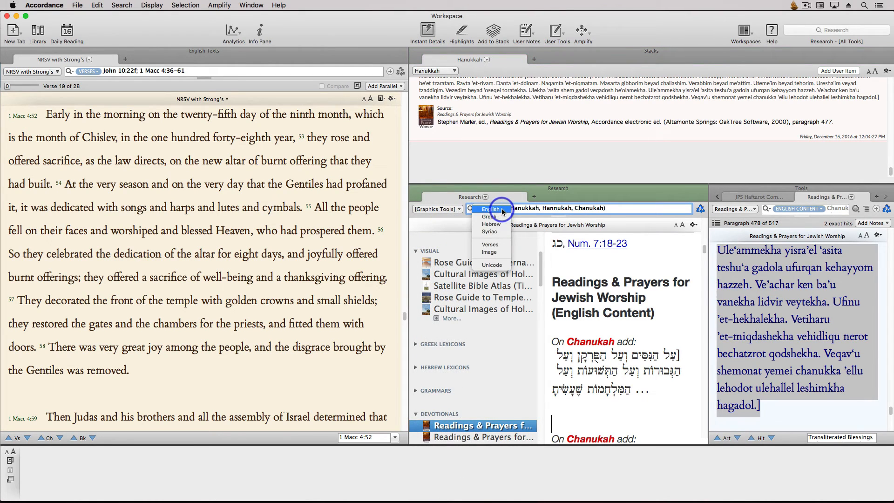
pyautogui.click(503, 252)
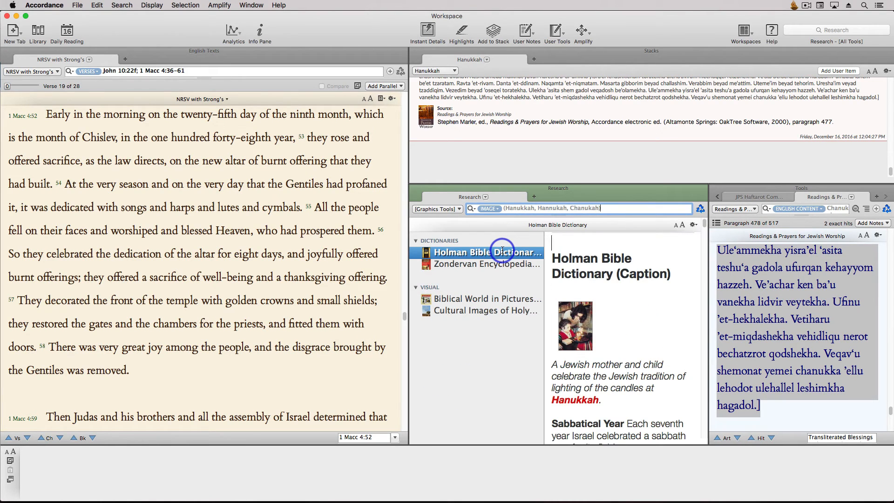
# Browse the enlarged search pictures from the Holman Bible Dictionary image to the full hanukkiah and add the hanukkiah to the stack.
pyautogui.click(577, 326)
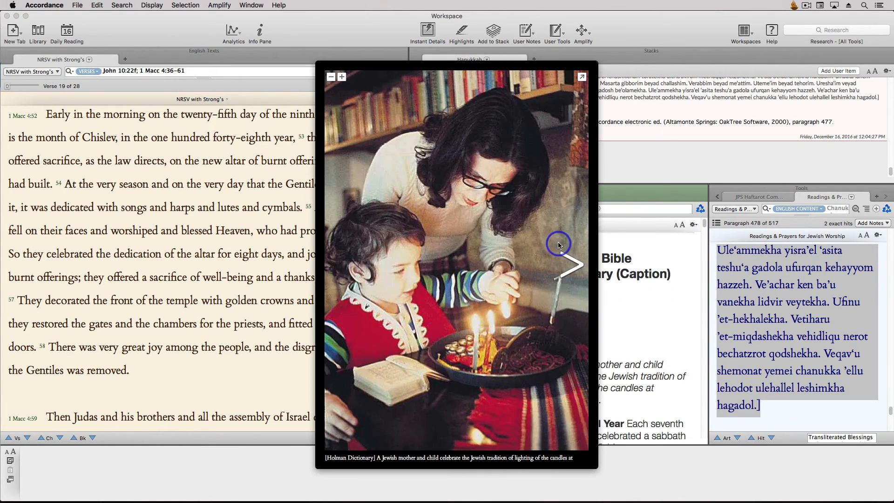
pyautogui.click(567, 268)
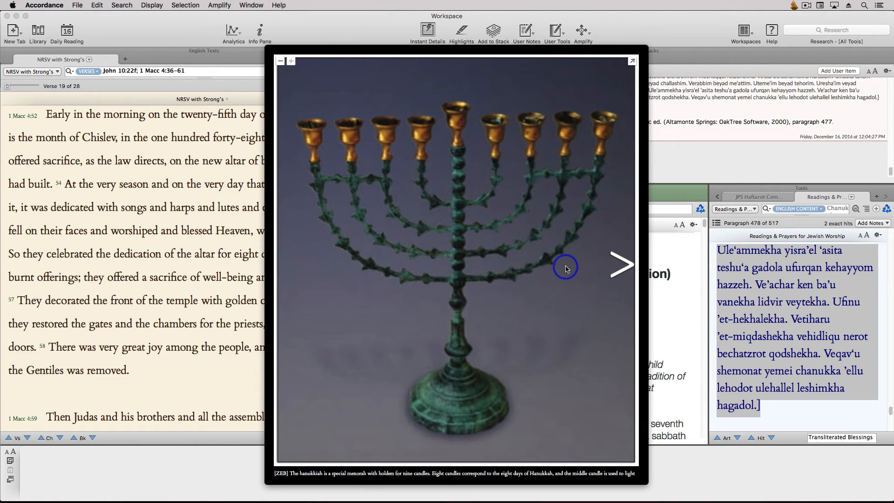
pyautogui.press('alt+super+k')
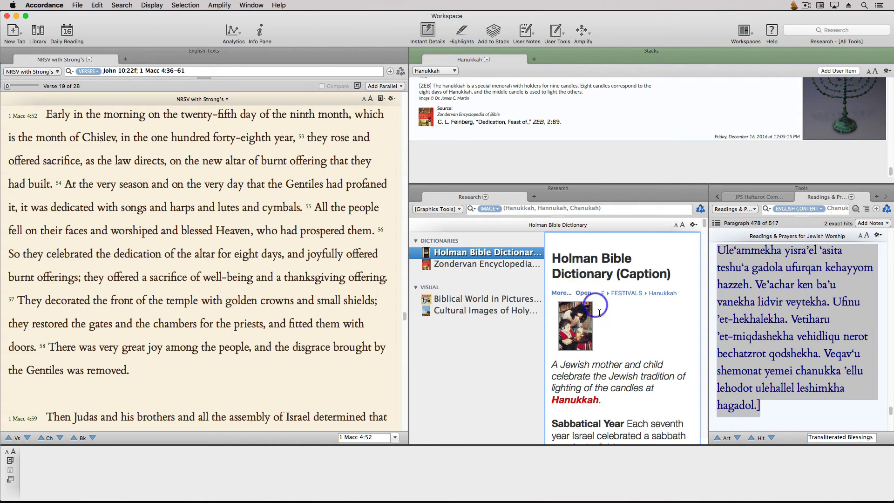
# Enlarge the close-up hanukkiah picture from the Zondervan Encyclopedia of Bible and add it to the Hanukkah stack.
pyautogui.scroll(-5, 599, 313)
pyautogui.scroll(-8, 600, 313)
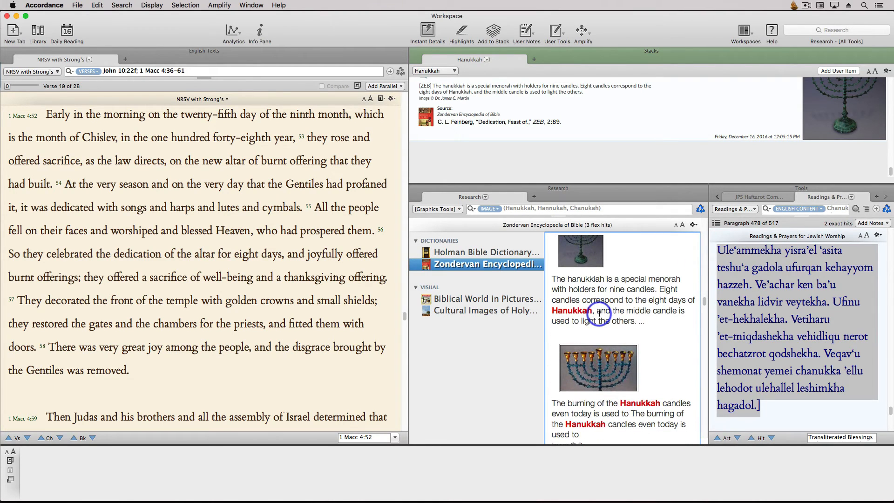
pyautogui.doubleClick(608, 368)
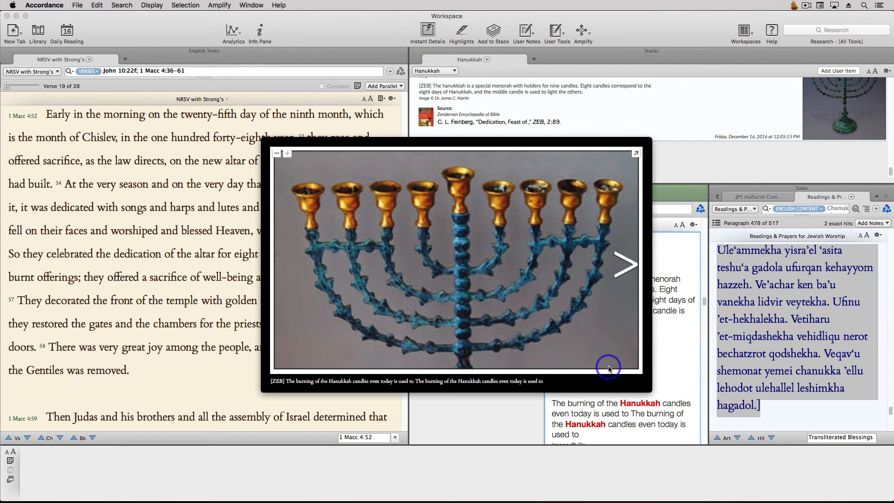
pyautogui.press('alt+super+k')
# Add a user item to the Hanukkah stack, and paste in the candle-lighting picture copied from the Chabad "What Is Hanukkah?" page in Firefox.
pyautogui.click(838, 71)
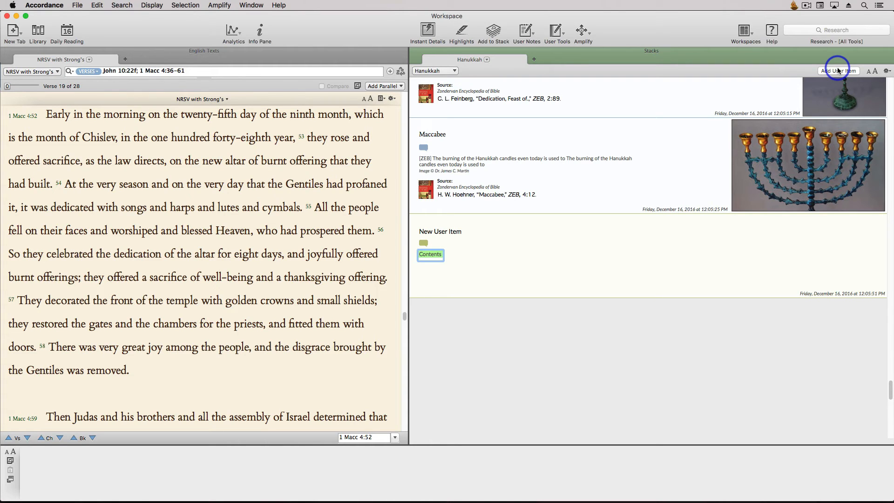
pyautogui.press('super+Tab')
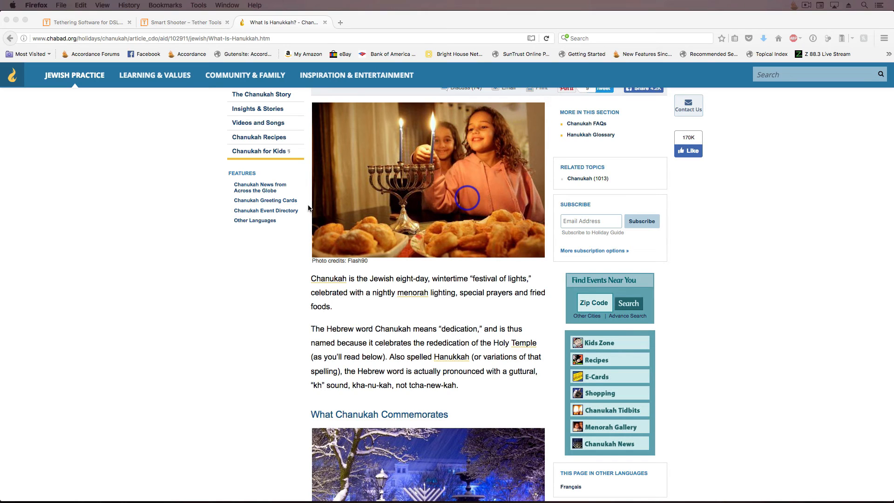
pyautogui.rightClick(425, 178)
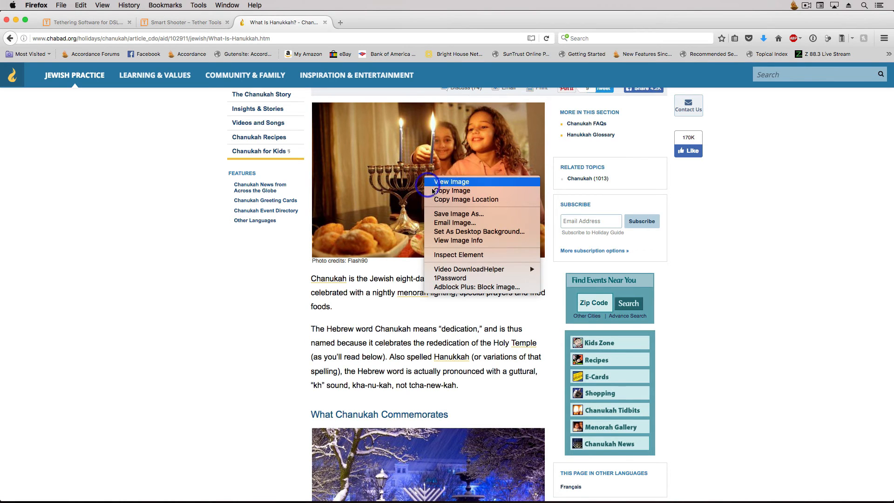
pyautogui.click(436, 191)
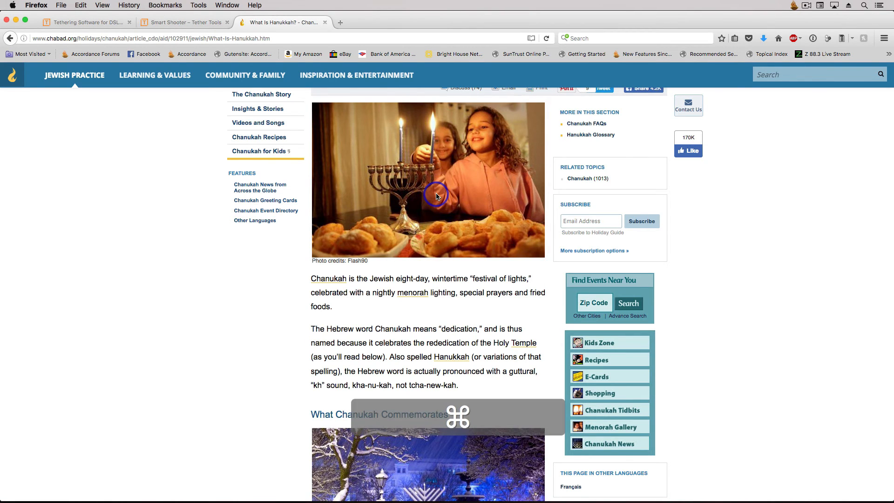
pyautogui.press('super+Tab')
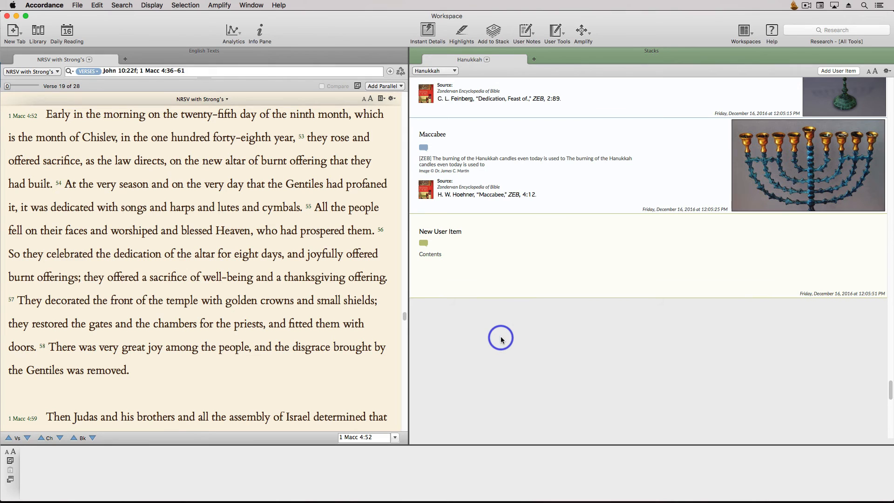
pyautogui.press('super+v')
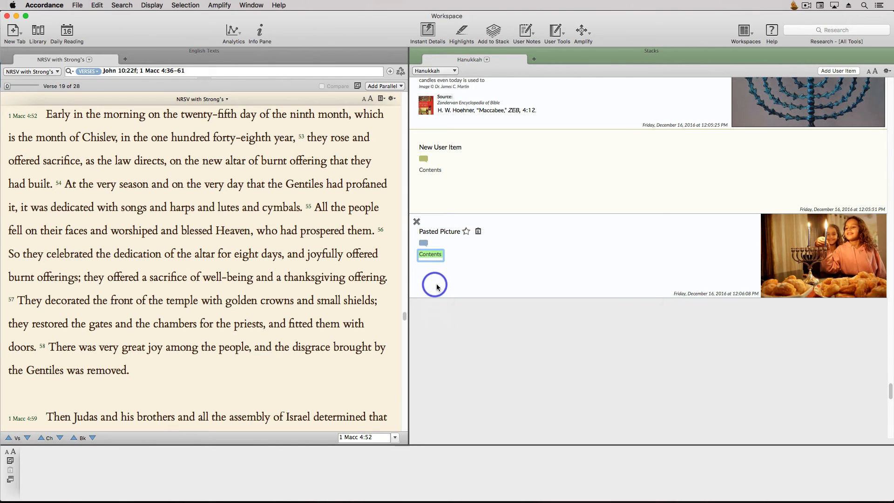
# Copy the Chabad "What Is Hanukkah?" page address from Firefox into the comment of the pasted candle-lighting picture in Accordance's Hanukkah stack.
pyautogui.press('super+Tab')
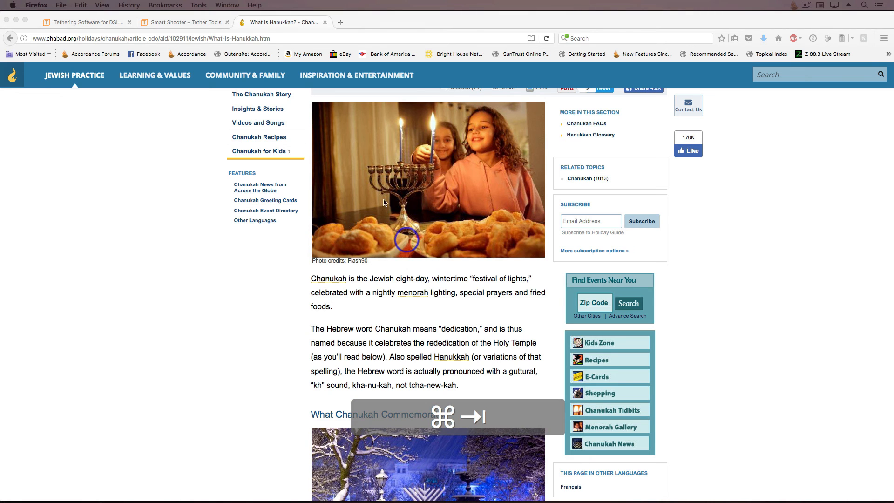
pyautogui.click(89, 35)
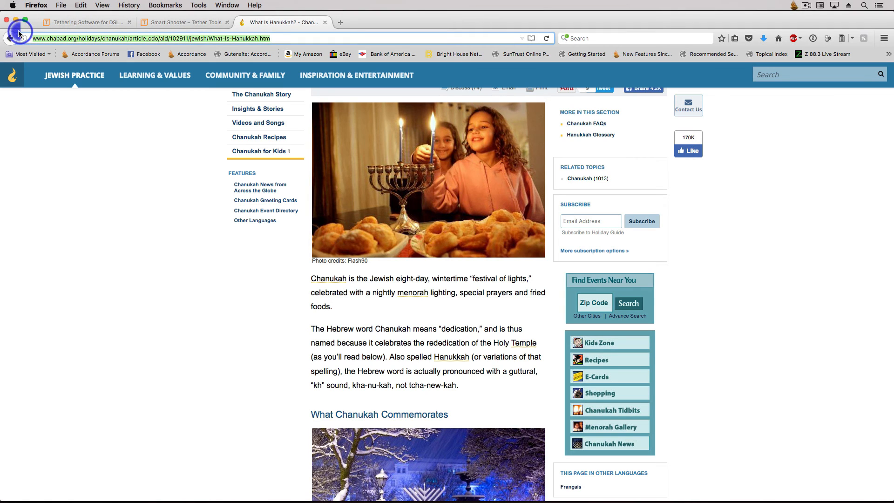
pyautogui.press('super+c')
pyautogui.press('super+Tab')
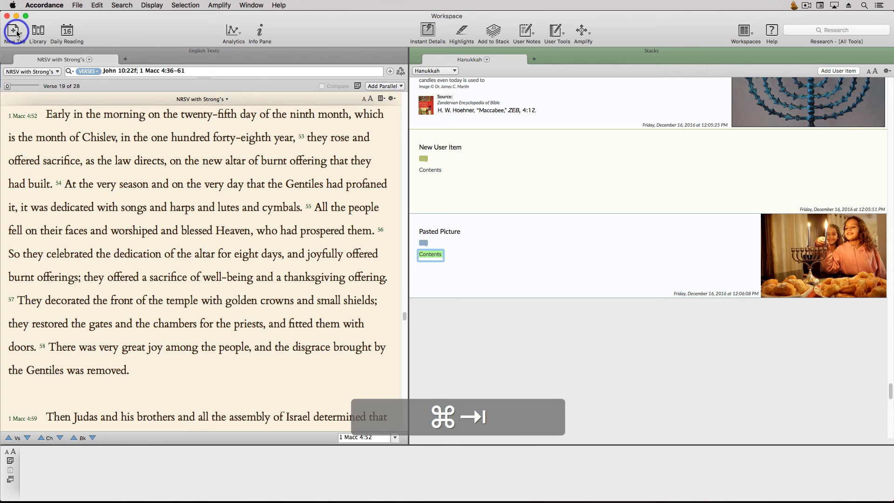
pyautogui.click(434, 245)
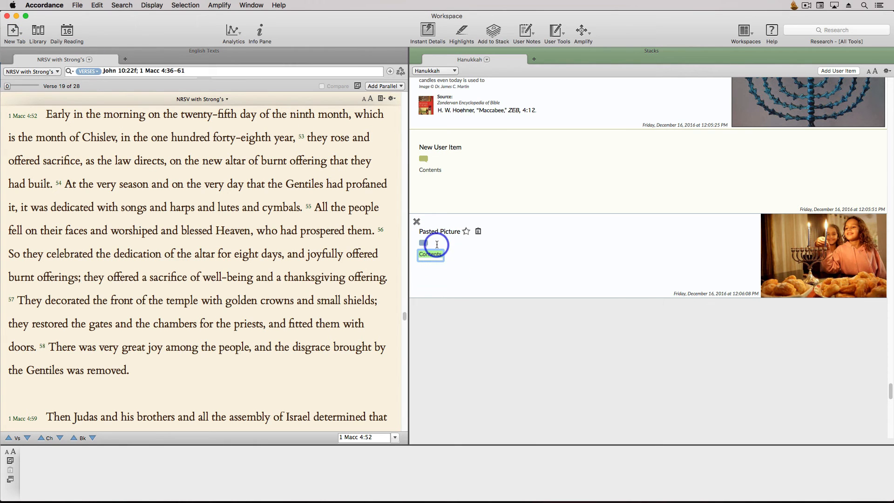
pyautogui.press('super+v')
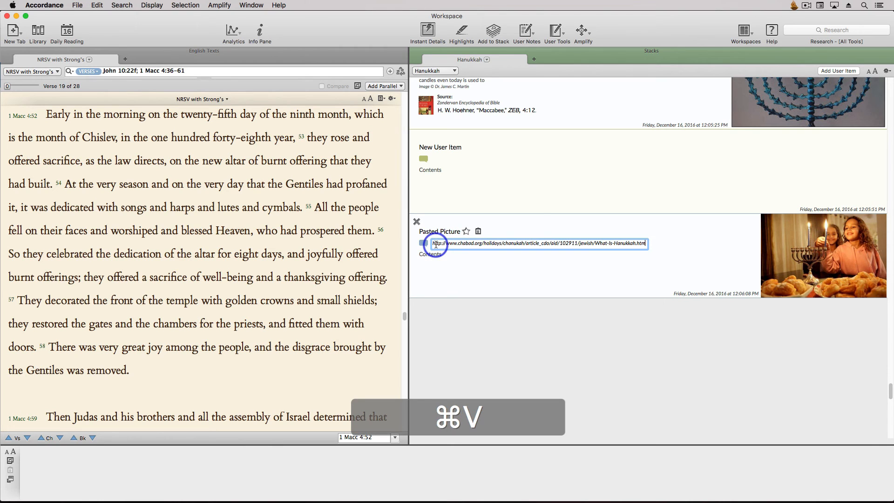
pyautogui.click(481, 277)
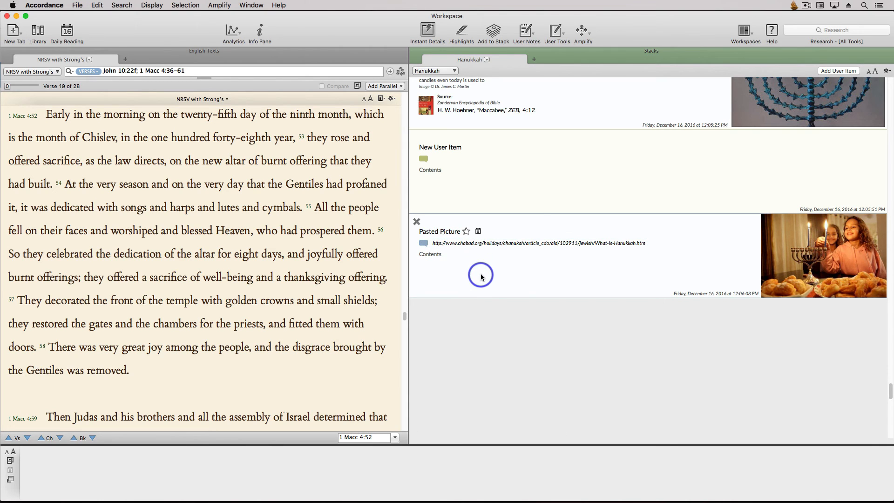
# Copy the two introductory Chanukah paragraphs from the Chabad page in Firefox and paste them as a new item in Accordance's Hanukkah stack.
pyautogui.press('super+Tab')
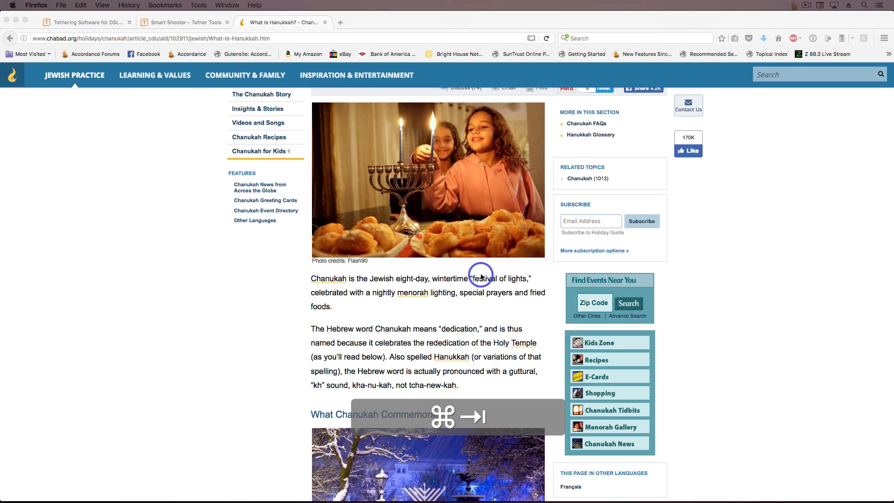
pyautogui.moveTo(459, 386); pyautogui.dragTo(312, 282)
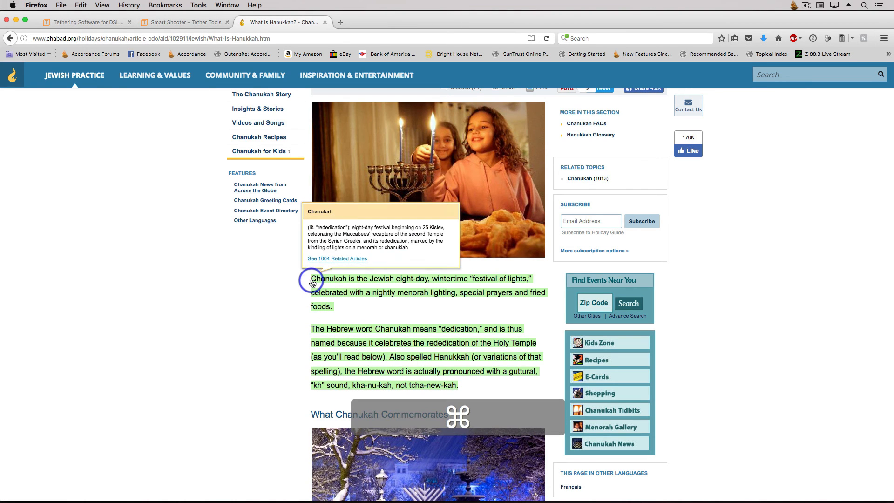
pyautogui.press('super+c')
pyautogui.press('super+Tab')
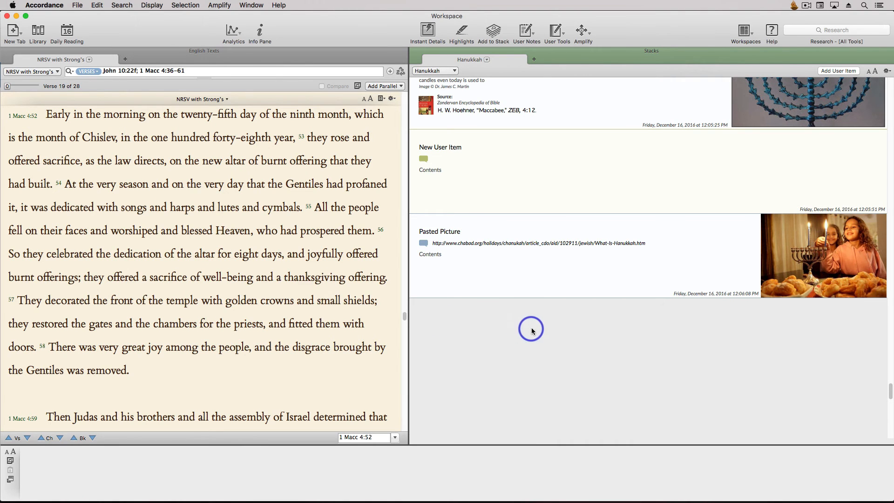
pyautogui.press('super+v')
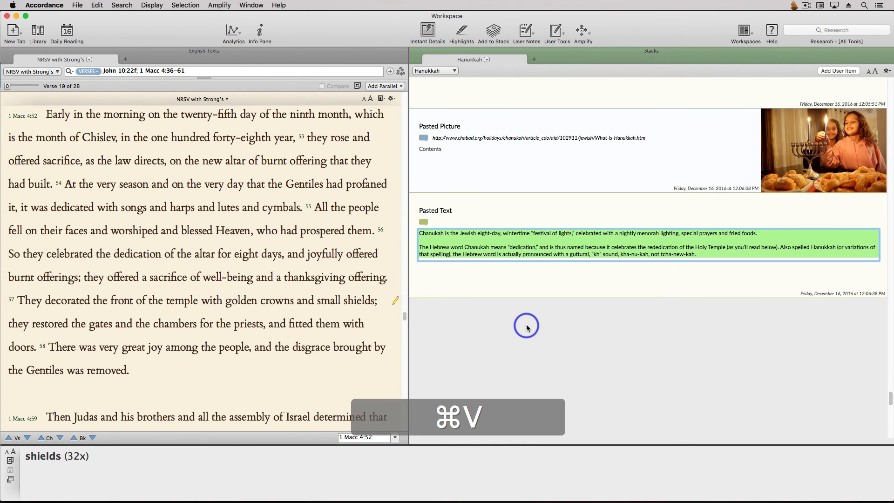
pyautogui.click(509, 281)
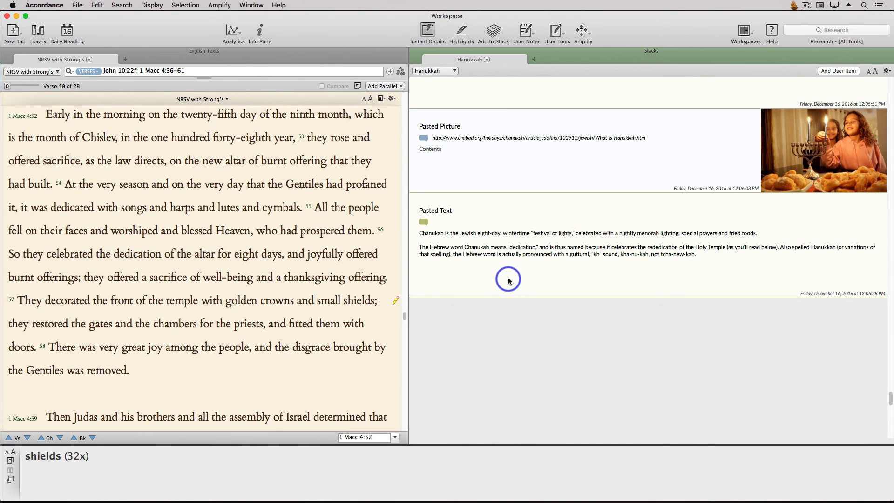